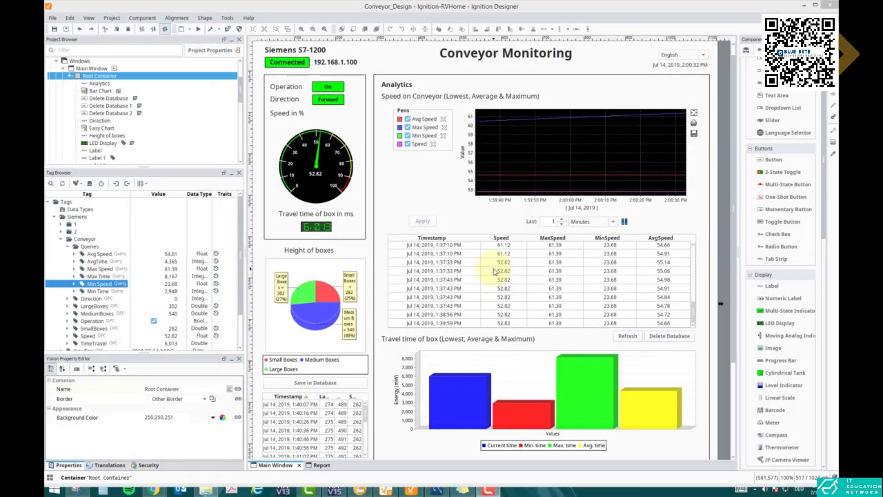
- Look over the conveyor speed chart and its data table in the Main Window, and switch to the Report window
{"action": "left_click", "coordinate": [459, 207]}
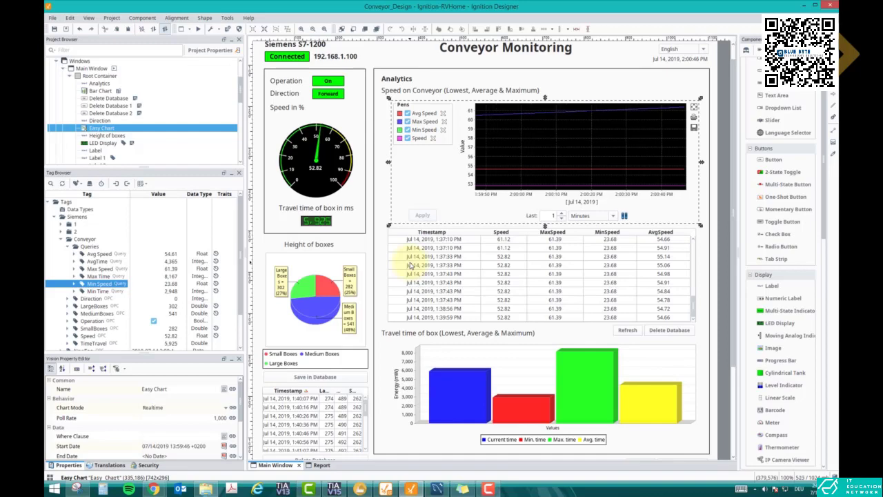
{"action": "scroll", "coordinate": [539, 329], "scroll_direction": "down", "scroll_amount": 1}
{"action": "left_click_drag", "start_coordinate": [733, 235], "coordinate": [711, 226]}
{"action": "scroll", "coordinate": [711, 227], "scroll_direction": "up", "scroll_amount": 2}
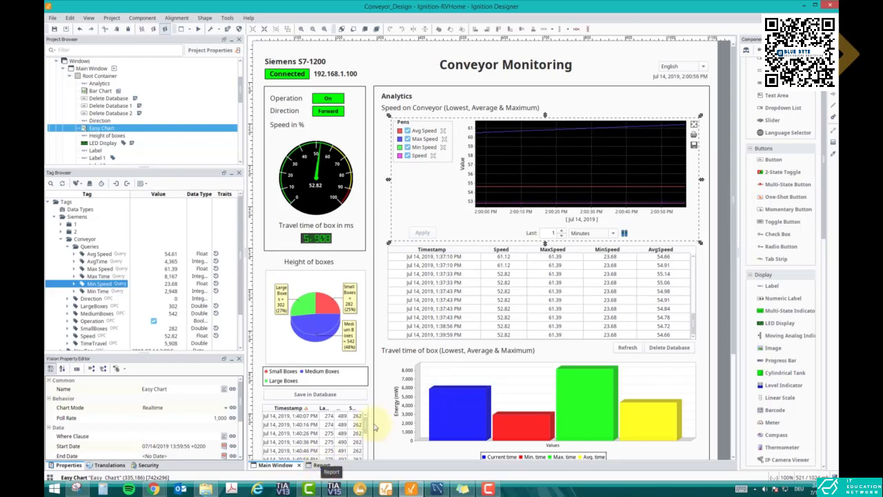
{"action": "left_click", "coordinate": [322, 465]}
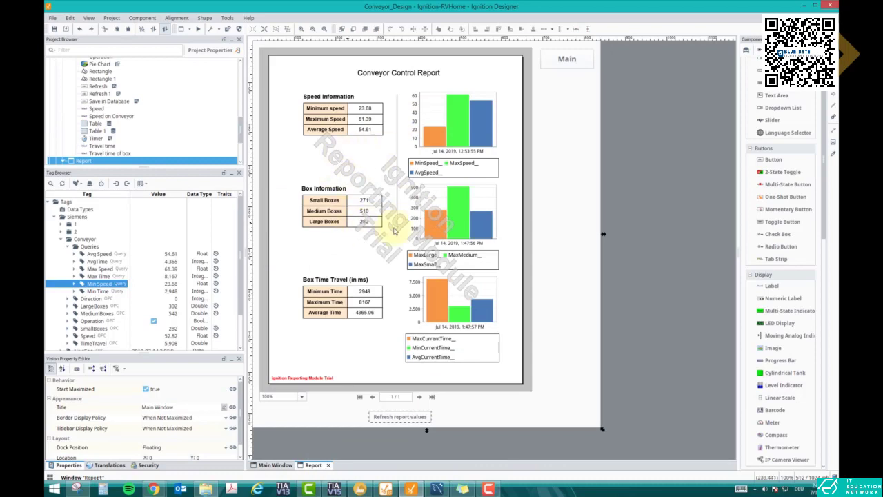
- Run the Report window in preview mode and refresh the report values
{"action": "left_click", "coordinate": [197, 30]}
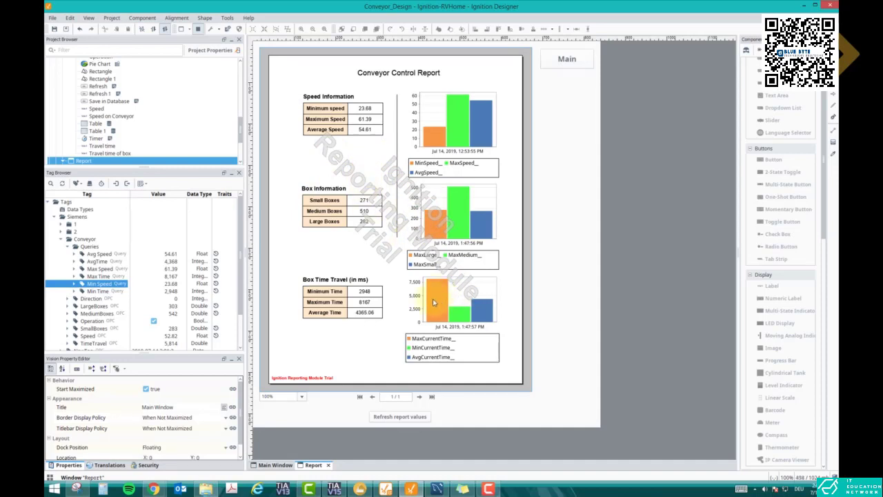
{"action": "left_click", "coordinate": [392, 419]}
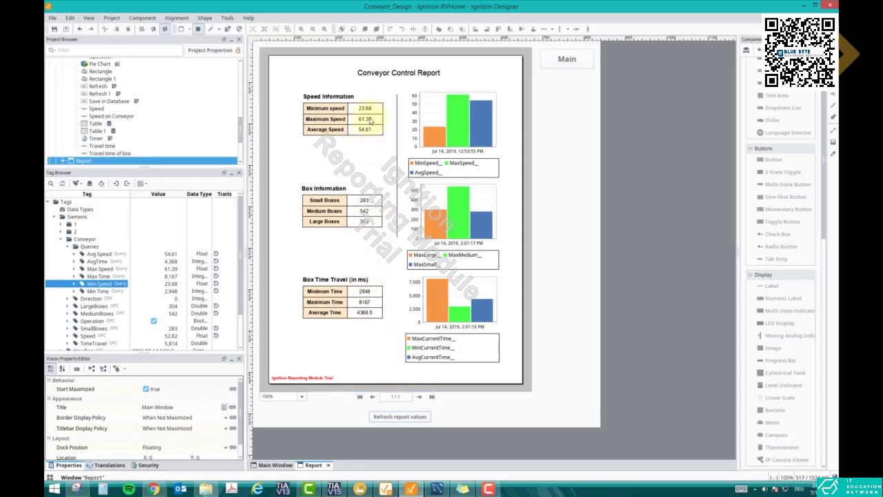
- Save the Conveyor Control Report to the Desktop as a PDF named Report
{"action": "right_click", "coordinate": [473, 117]}
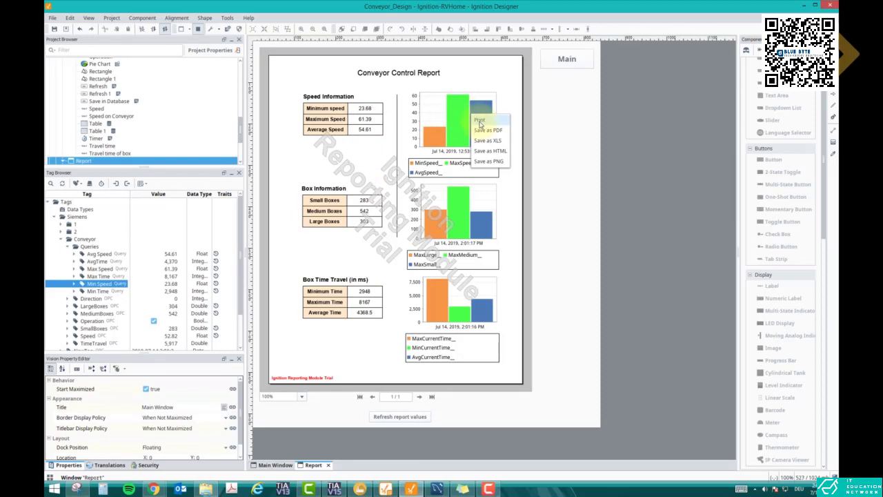
{"action": "left_click", "coordinate": [487, 131]}
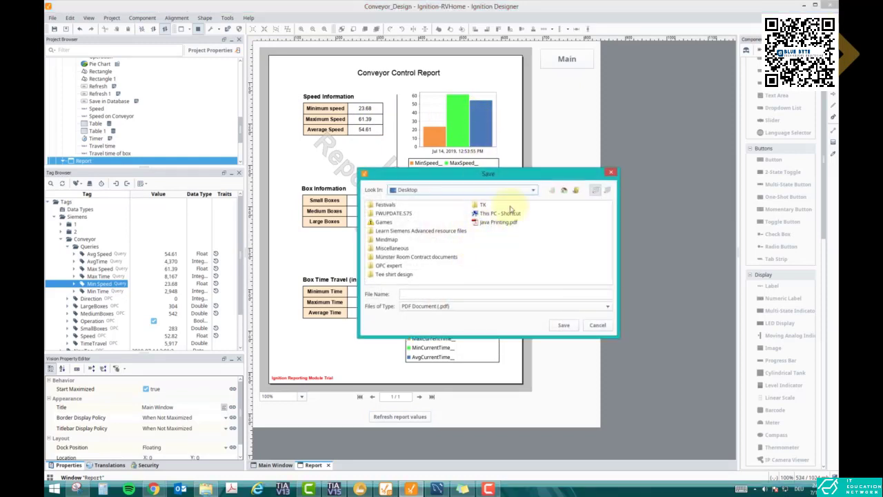
{"action": "left_click", "coordinate": [423, 295]}
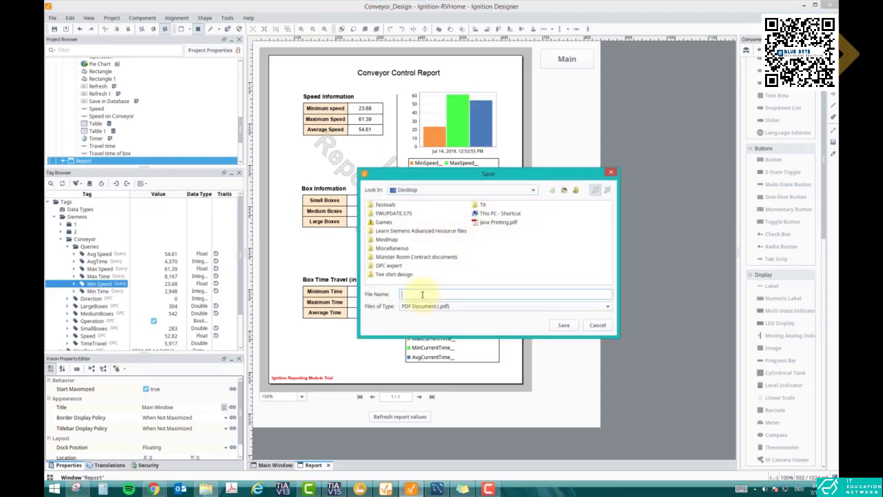
{"action": "key", "text": "Return"}
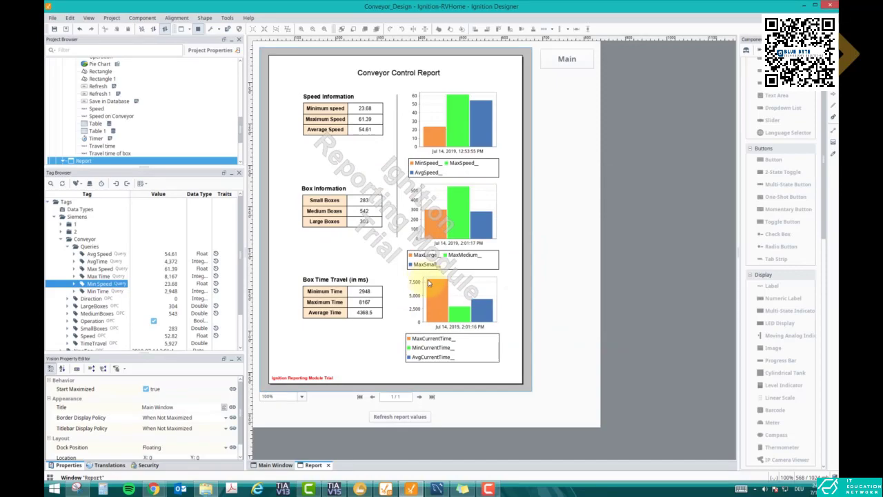
- Minimize the windows covering the desktop and open the saved Report file
{"action": "left_click", "coordinate": [802, 5]}
{"action": "left_click", "coordinate": [801, 6]}
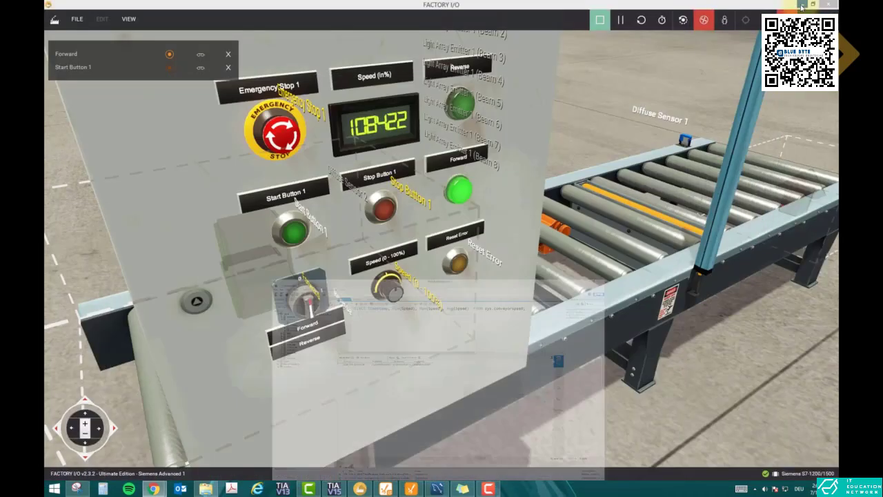
{"action": "left_click", "coordinate": [802, 5]}
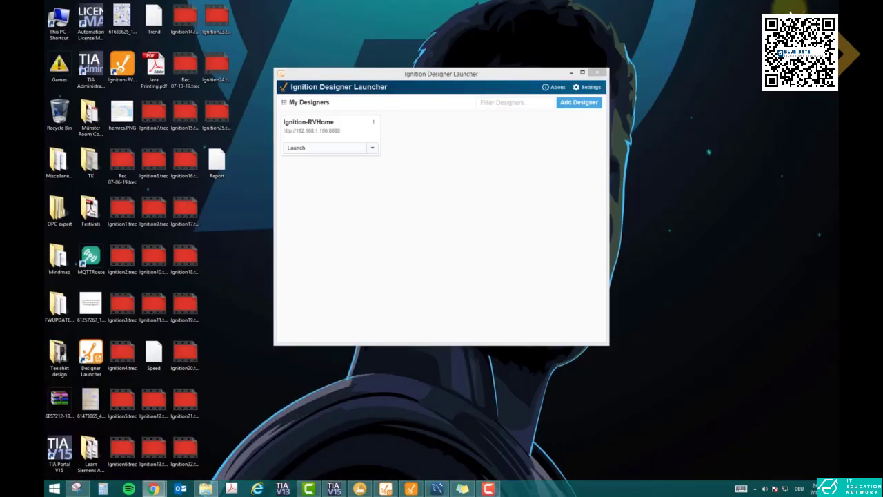
{"action": "right_click", "coordinate": [216, 167]}
{"action": "left_click", "coordinate": [165, 169]}
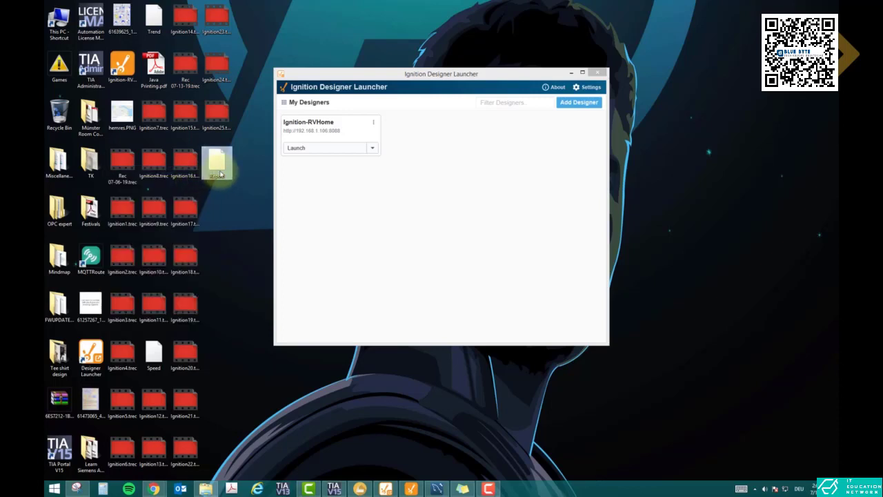
{"action": "left_click", "coordinate": [389, 171]}
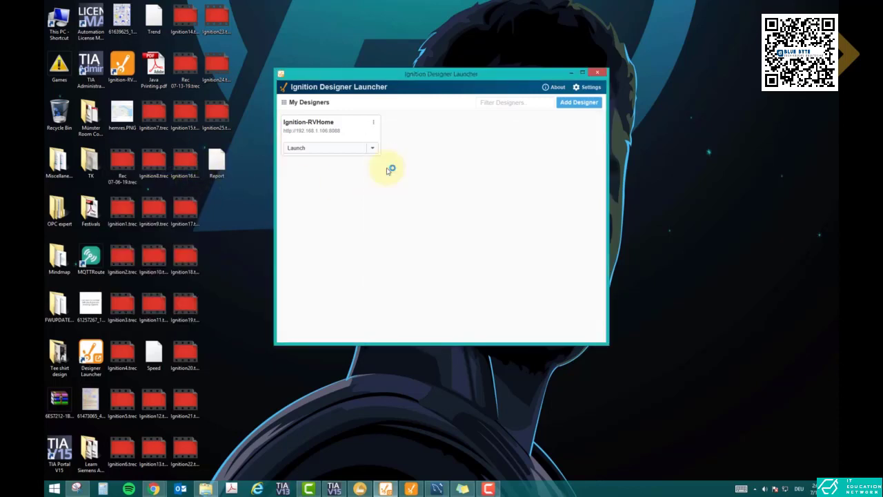
{"action": "left_click", "coordinate": [572, 72]}
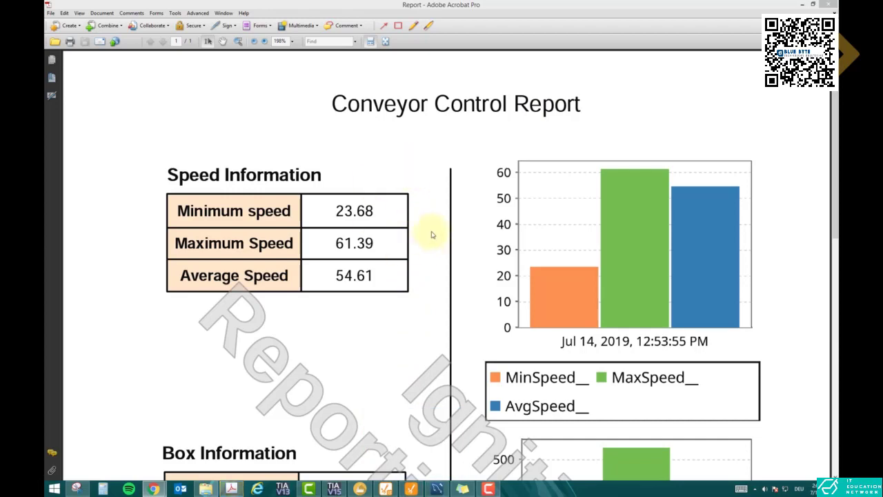
- Read through the saved PDF's speed, box and travel time sections, and close the document
{"action": "scroll", "coordinate": [428, 235], "scroll_direction": "down", "scroll_amount": 10}
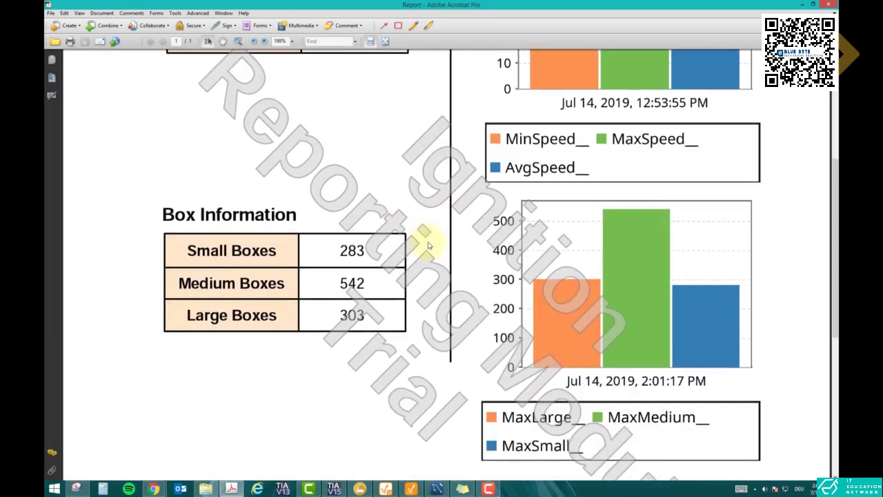
{"action": "scroll", "coordinate": [428, 247], "scroll_direction": "down", "scroll_amount": 5}
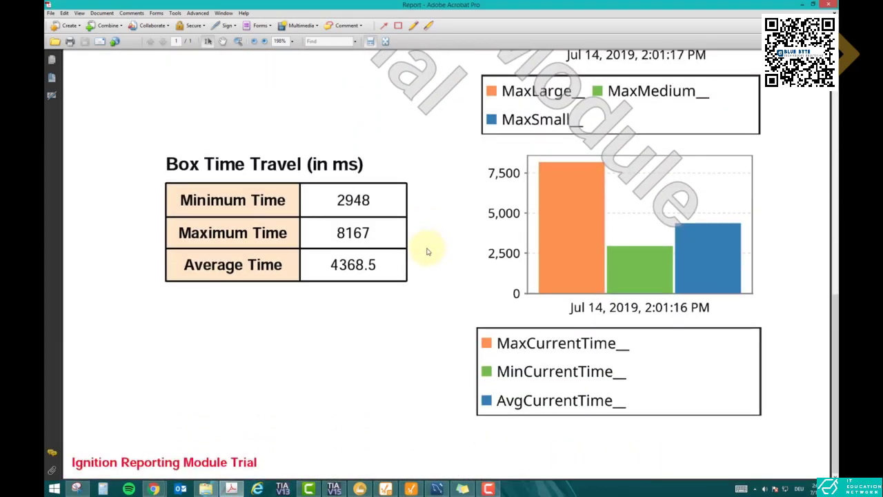
{"action": "scroll", "coordinate": [428, 252], "scroll_direction": "down", "scroll_amount": 4}
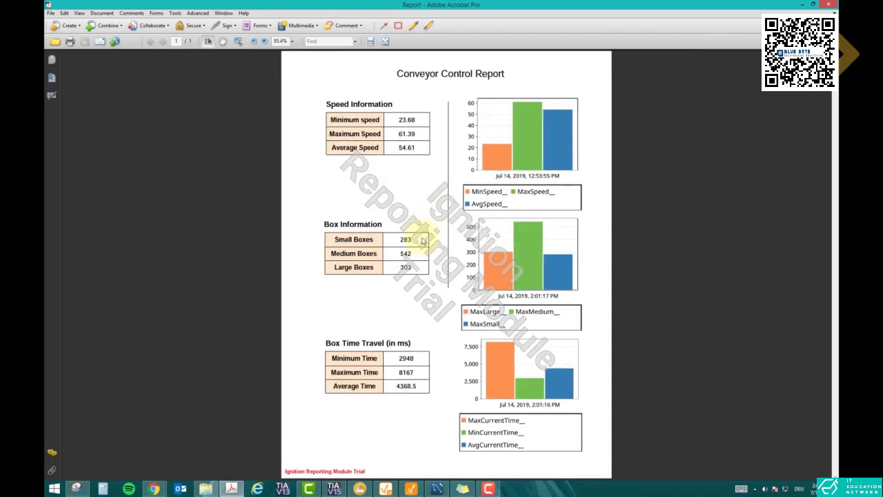
{"action": "left_click", "coordinate": [828, 4]}
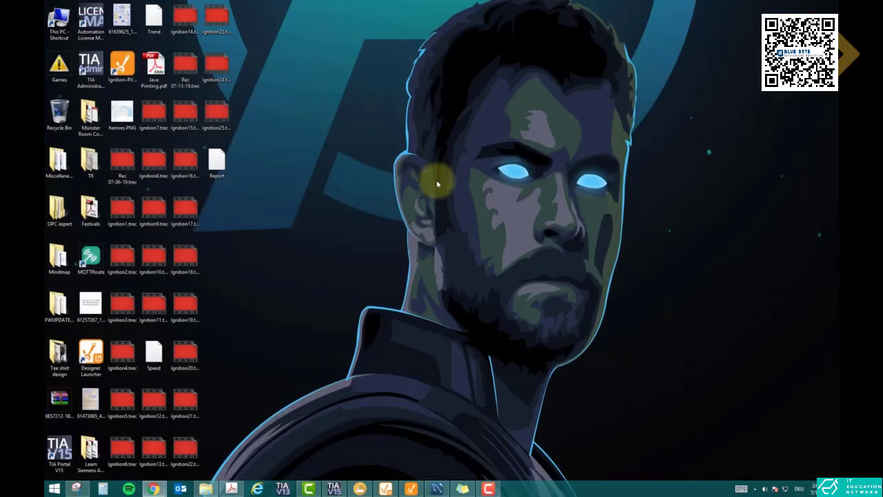
- Switch back to Ignition Designer and refresh the report values again
{"action": "left_click", "coordinate": [386, 489]}
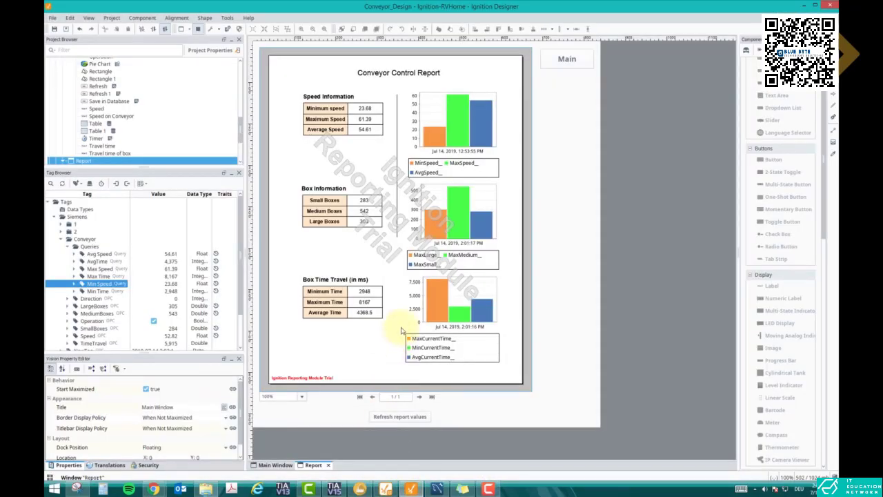
{"action": "left_click", "coordinate": [399, 418]}
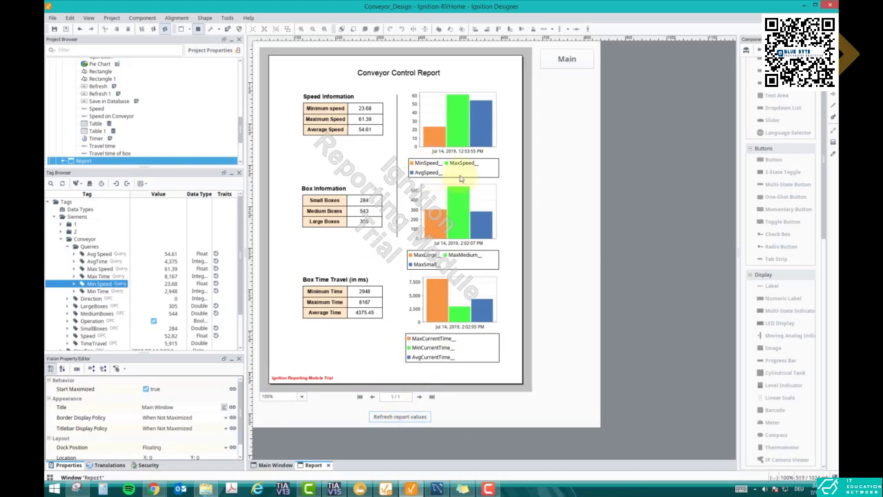
- Collapse the Windows folder in the project tree and open the existing Report under Reports
{"action": "left_click_drag", "start_coordinate": [241, 126], "coordinate": [240, 64]}
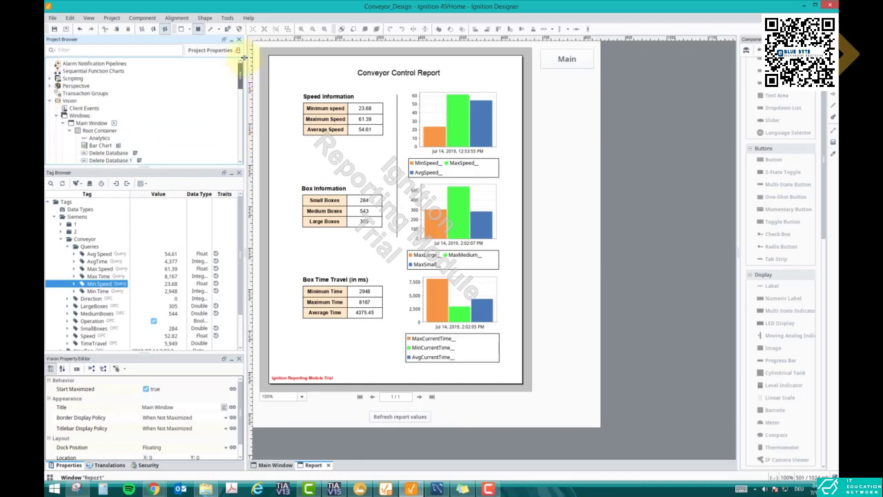
{"action": "left_click", "coordinate": [57, 116]}
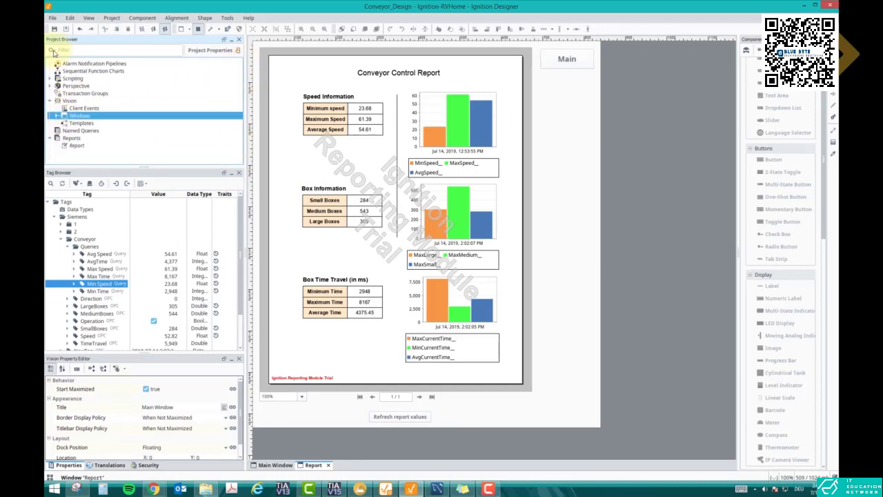
{"action": "left_click", "coordinate": [67, 139]}
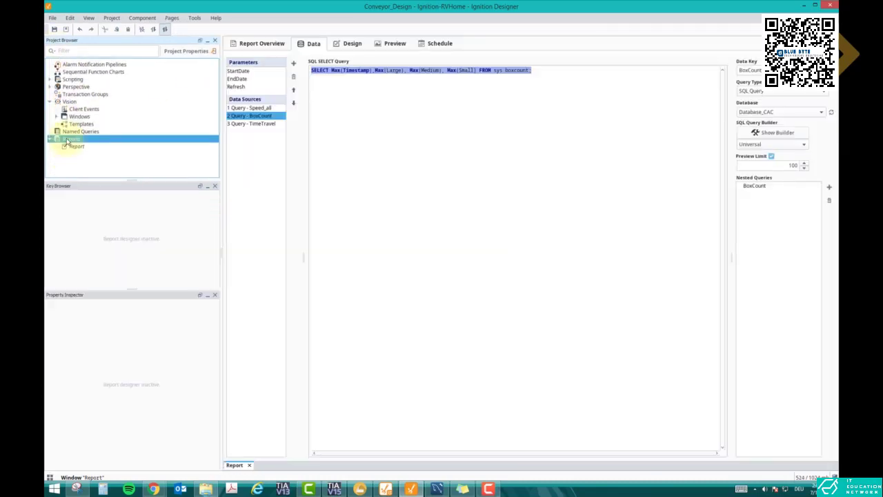
{"action": "left_click", "coordinate": [76, 147]}
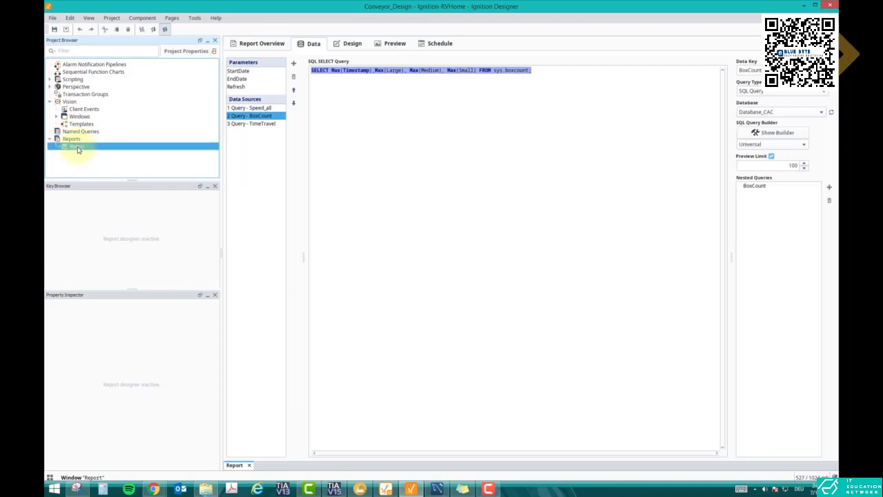
{"action": "key", "text": "Up"}
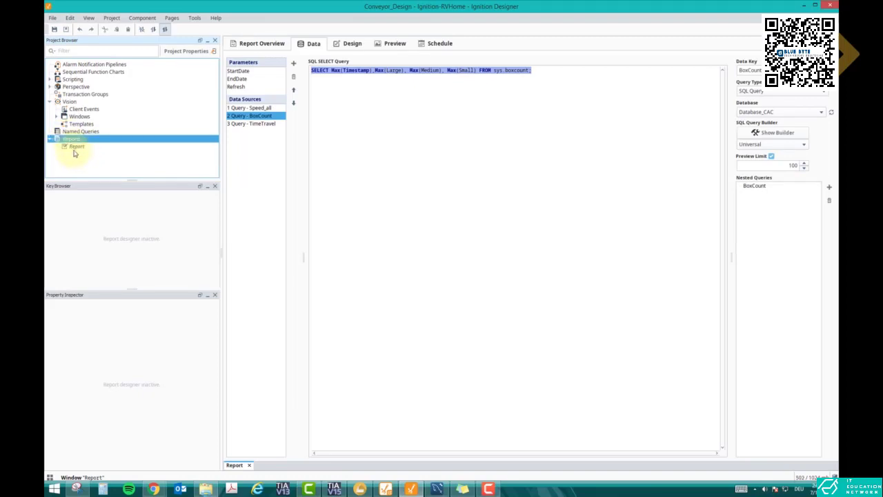
{"action": "right_click", "coordinate": [73, 143]}
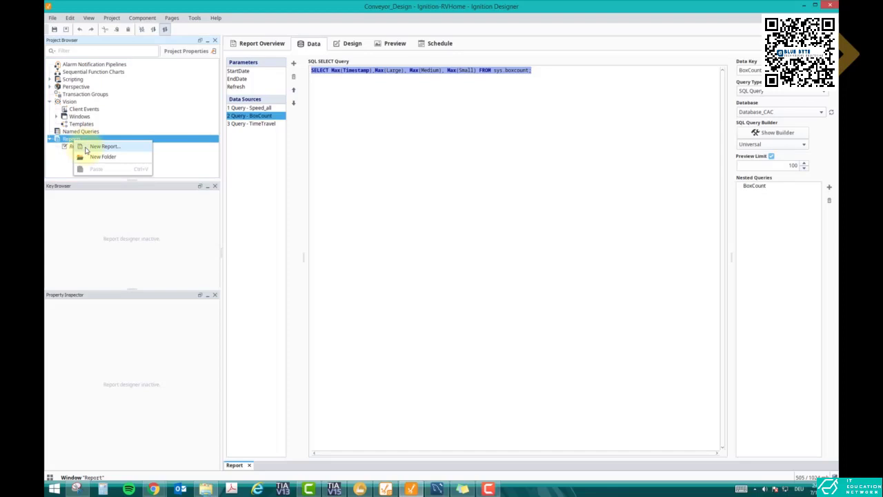
{"action": "left_click", "coordinate": [69, 149]}
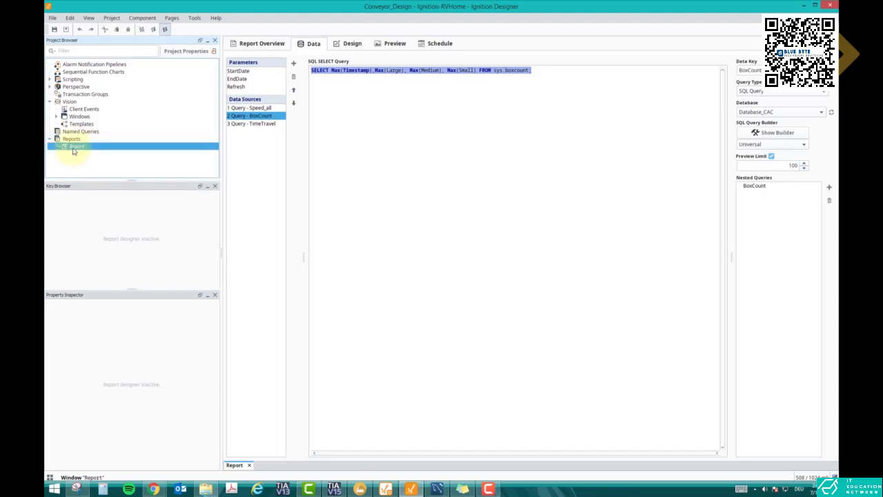
- Open the report's overview and highlight the text of its description
{"action": "left_click", "coordinate": [278, 47]}
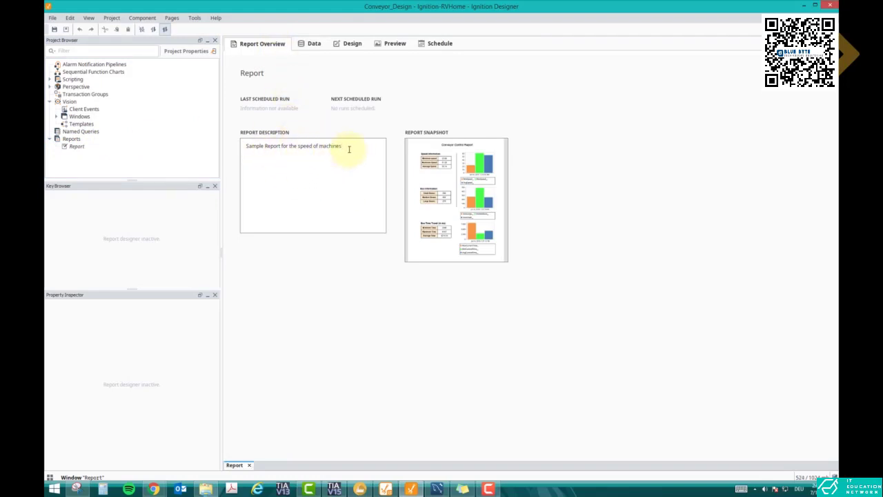
{"action": "triple_click", "coordinate": [283, 148]}
{"action": "left_click_drag", "start_coordinate": [288, 148], "coordinate": [364, 148]}
{"action": "key", "text": "BackSpace"}
- Examine the StartDate, EndDate and Refresh parameters in the report's data settings
{"action": "left_click", "coordinate": [314, 44]}
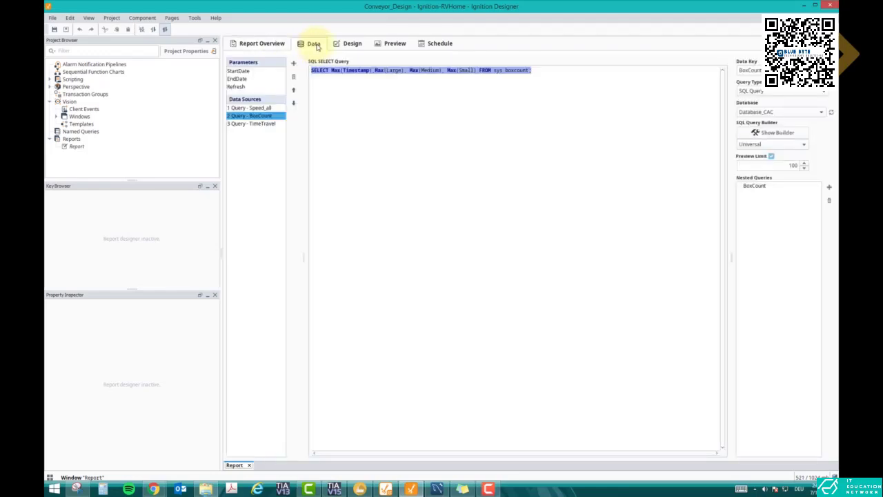
{"action": "left_click", "coordinate": [240, 72]}
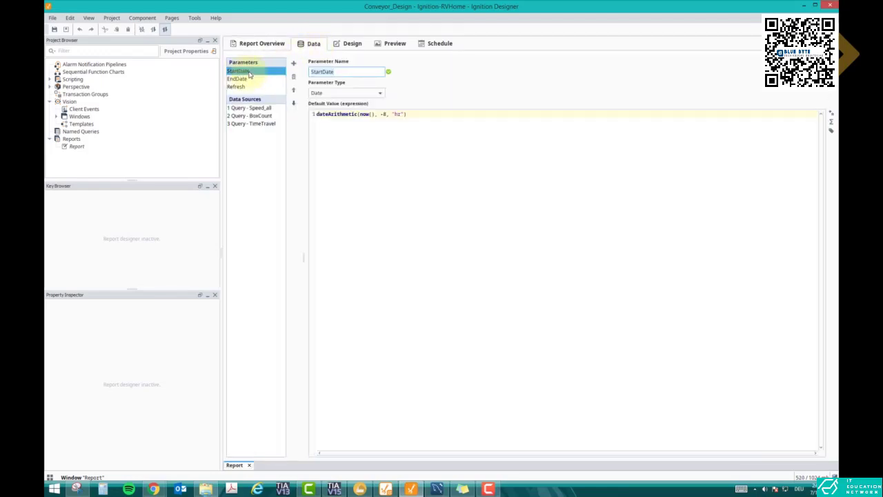
{"action": "left_click", "coordinate": [241, 80]}
{"action": "left_click", "coordinate": [241, 87]}
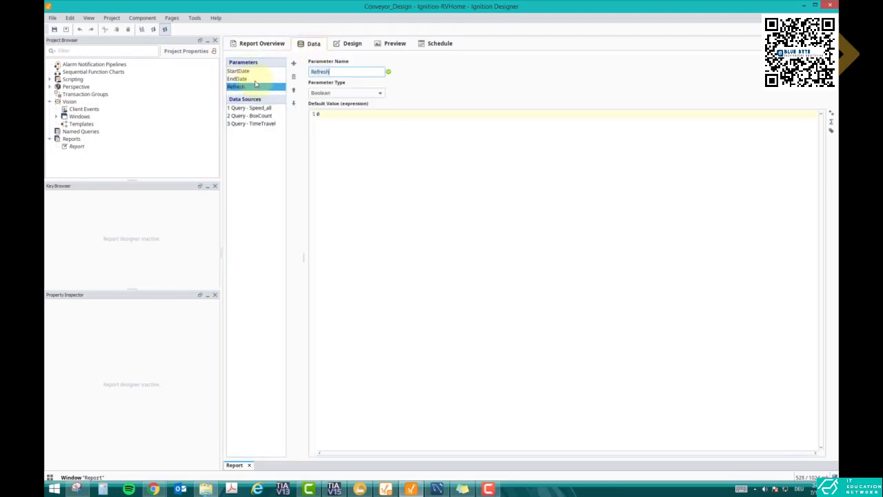
{"action": "left_click", "coordinate": [238, 71]}
{"action": "left_click", "coordinate": [238, 78]}
{"action": "left_click", "coordinate": [239, 71]}
{"action": "left_click", "coordinate": [241, 87]}
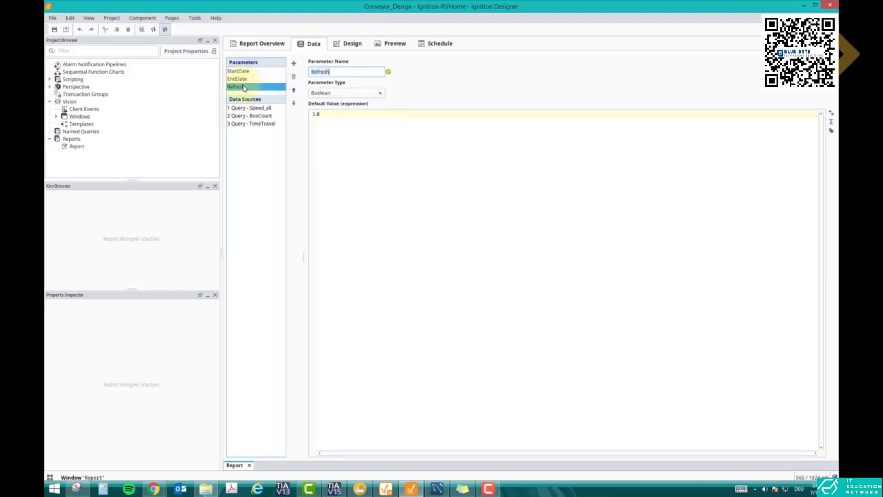
- Look through the report's data source queries and display the SQL of Speed_all
{"action": "left_click", "coordinate": [250, 109]}
{"action": "left_click", "coordinate": [254, 124]}
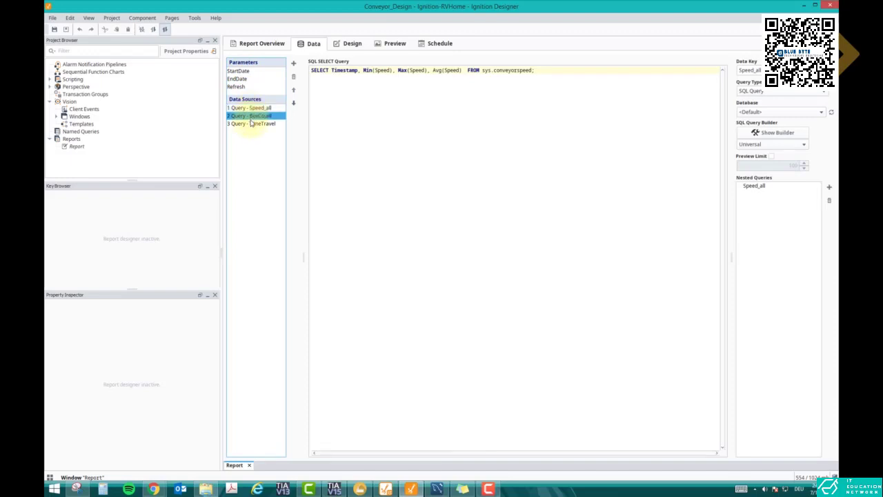
{"action": "left_click", "coordinate": [274, 109]}
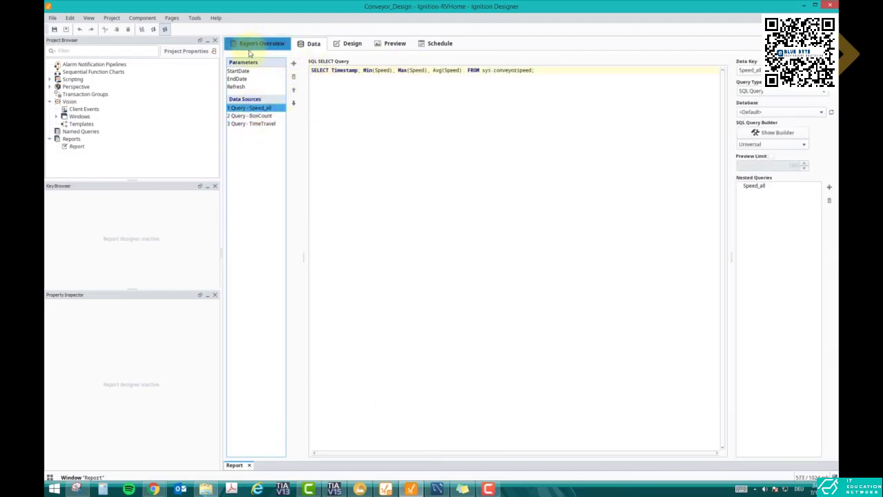
{"action": "left_click", "coordinate": [107, 145]}
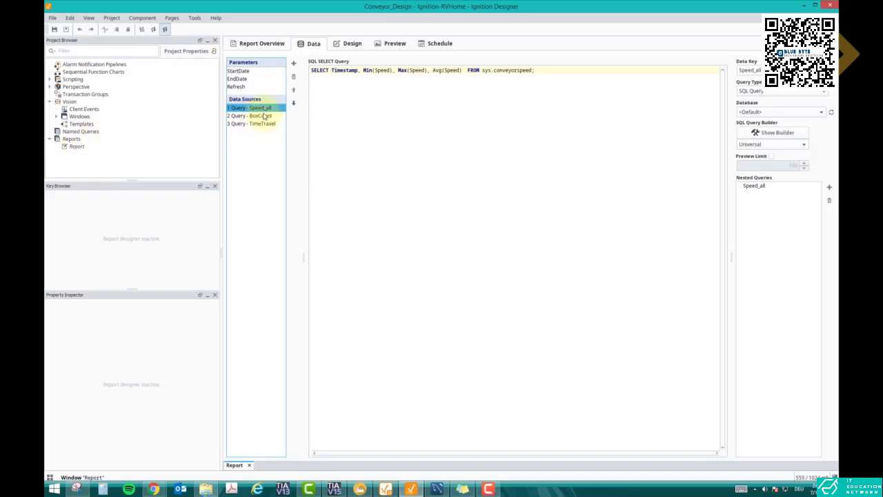
- Create a new report named ReportTest under Reports
{"action": "left_click", "coordinate": [260, 44]}
{"action": "right_click", "coordinate": [77, 140]}
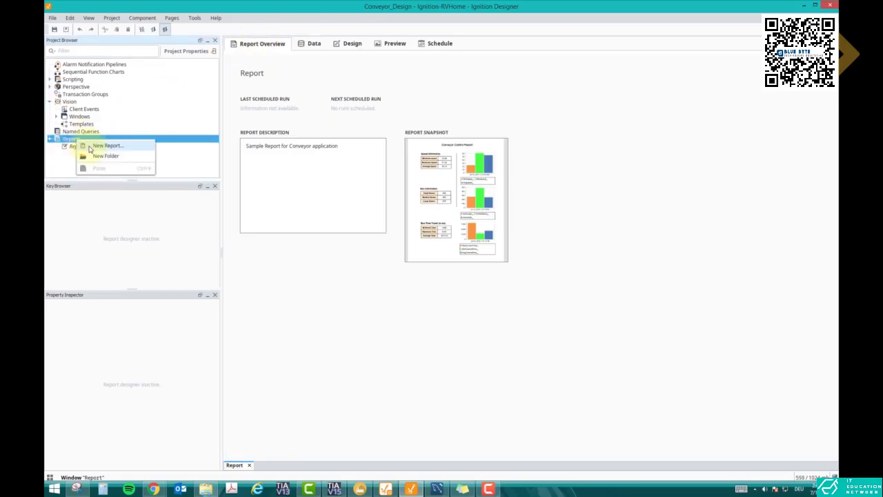
{"action": "left_click", "coordinate": [89, 148]}
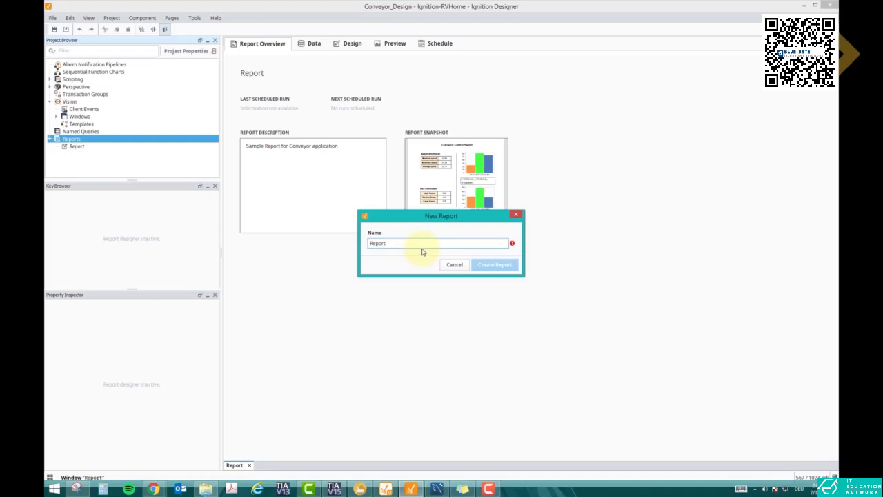
{"action": "type", "text": "Test"}
{"action": "left_click", "coordinate": [485, 264]}
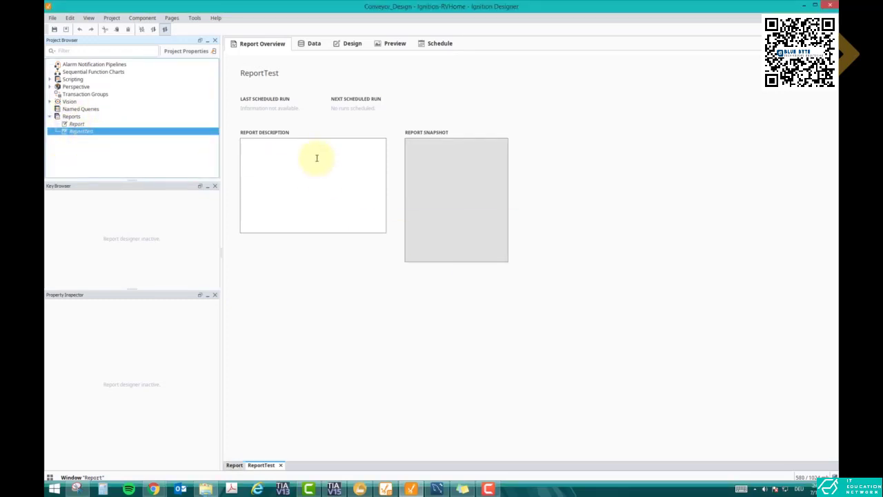
- Copy the description "Sample Report for Conveyor application" from Report into ReportTest's report description
{"action": "double_click", "coordinate": [76, 124]}
{"action": "left_click_drag", "start_coordinate": [345, 147], "coordinate": [229, 149]}
{"action": "key", "text": "ctrl+c"}
{"action": "double_click", "coordinate": [82, 131]}
{"action": "left_click", "coordinate": [299, 163]}
{"action": "key", "text": "ctrl+v"}
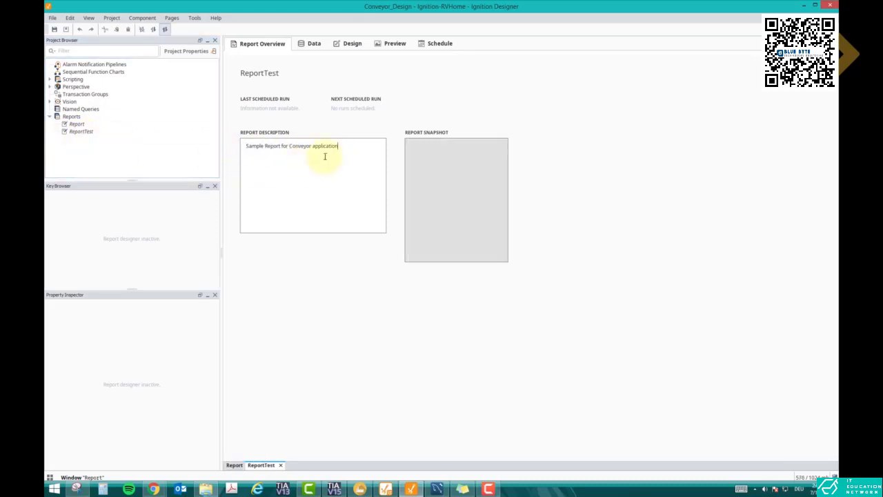
- View the StartDate and EndDate parameters in ReportTest's data settings
{"action": "left_click", "coordinate": [308, 45]}
{"action": "left_click", "coordinate": [262, 73]}
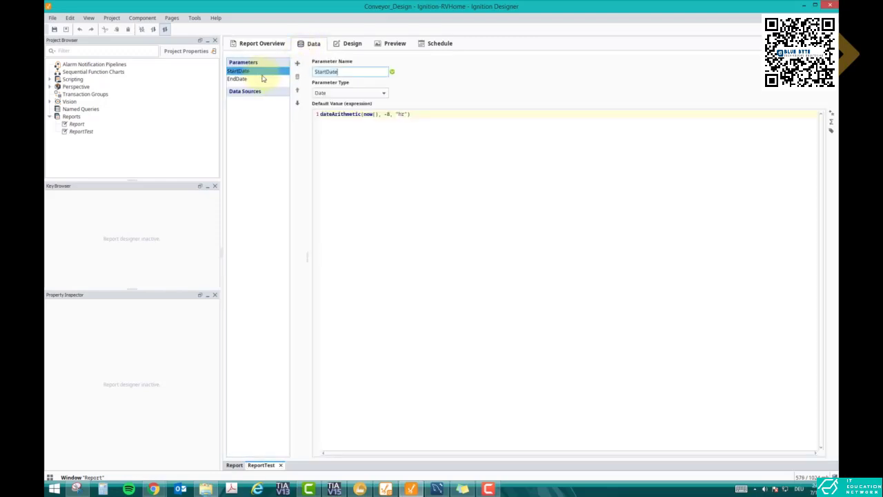
{"action": "left_click", "coordinate": [268, 80]}
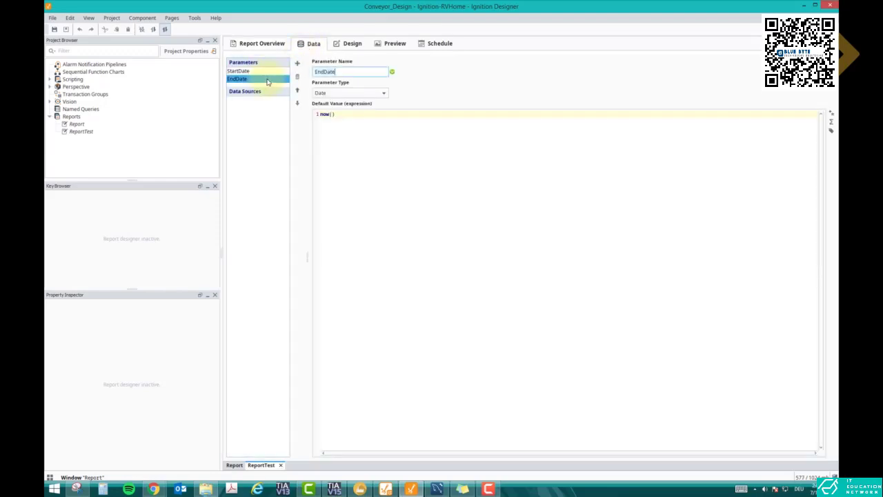
- Add a Boolean parameter named Refresh to ReportTest with a default value of 0
{"action": "left_click", "coordinate": [298, 64]}
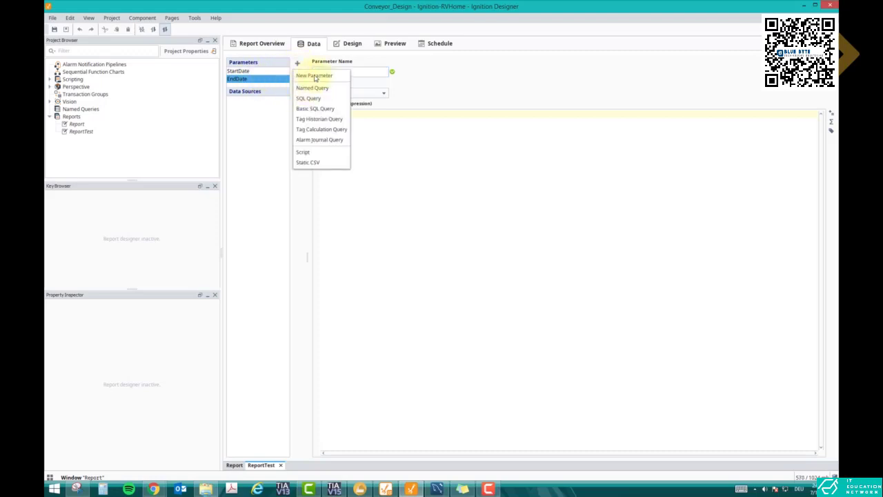
{"action": "left_click", "coordinate": [315, 76]}
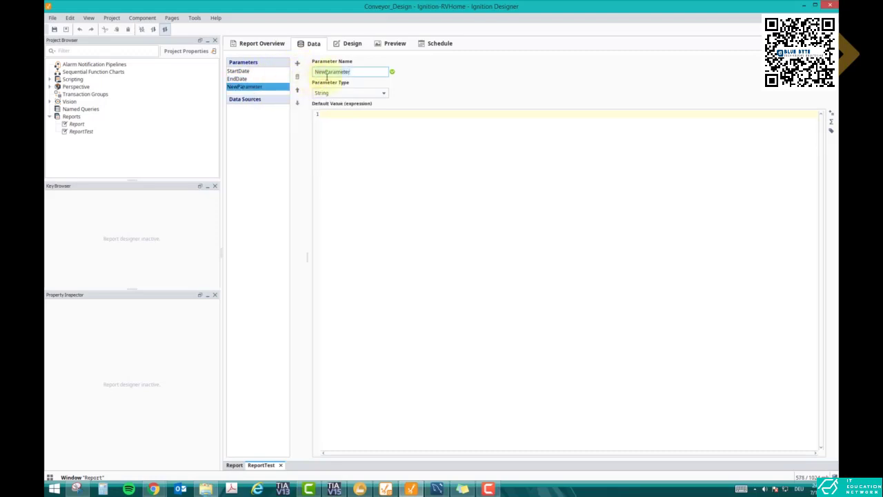
{"action": "type", "text": "Refresh"}
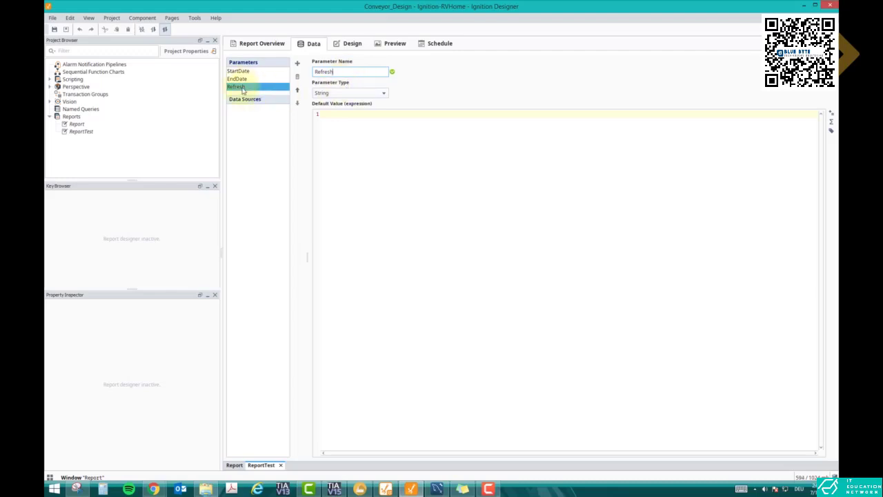
{"action": "left_click", "coordinate": [338, 93]}
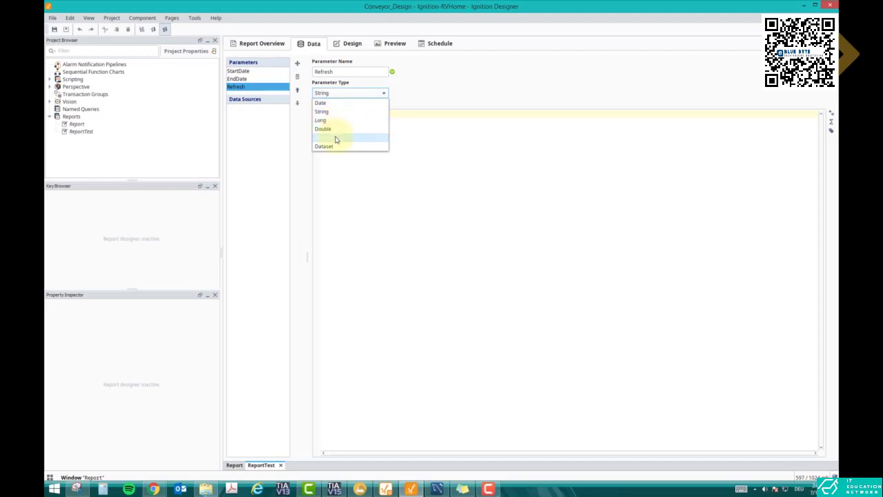
{"action": "left_click", "coordinate": [336, 141]}
{"action": "left_click", "coordinate": [338, 116]}
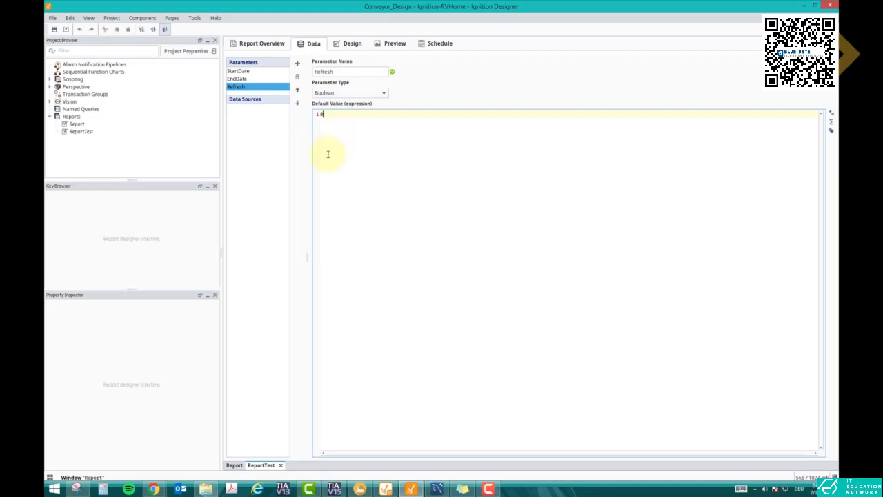
{"action": "left_click", "coordinate": [268, 156]}
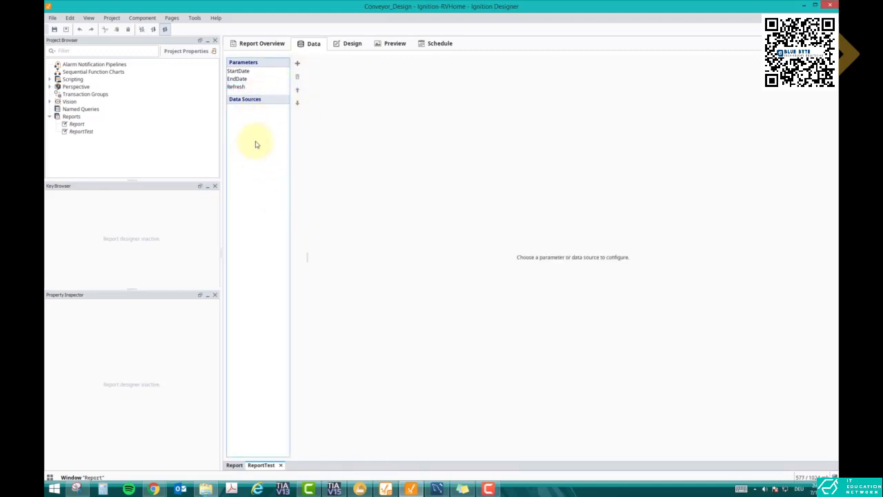
- Review the original Report's design and preview, and show its Speed_all query again
{"action": "double_click", "coordinate": [76, 124]}
{"action": "left_click", "coordinate": [311, 43]}
{"action": "left_click", "coordinate": [350, 43]}
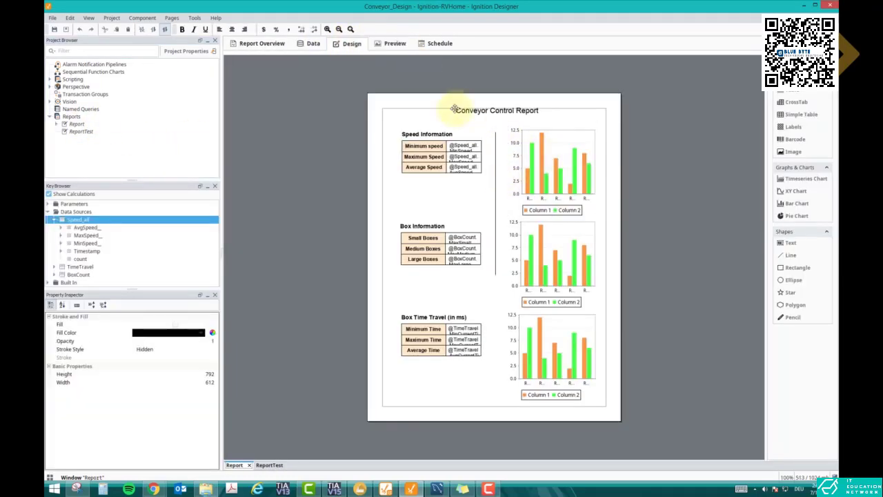
{"action": "left_click", "coordinate": [395, 42]}
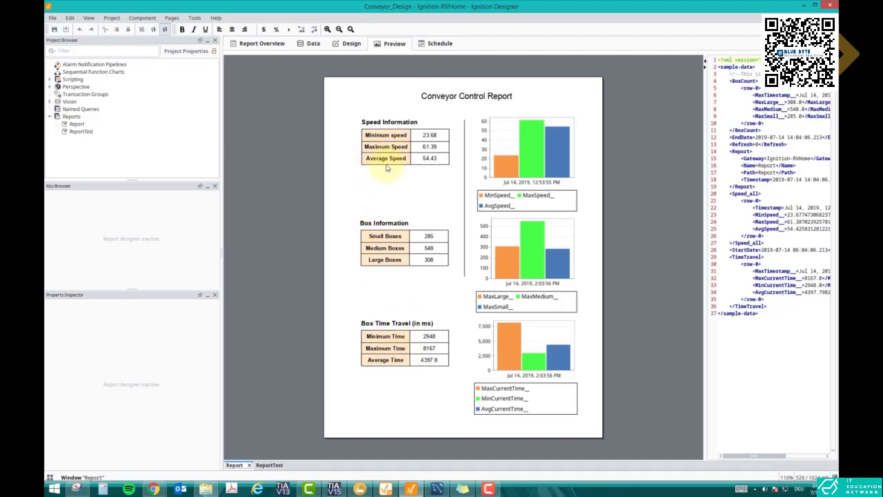
{"action": "left_click", "coordinate": [309, 43]}
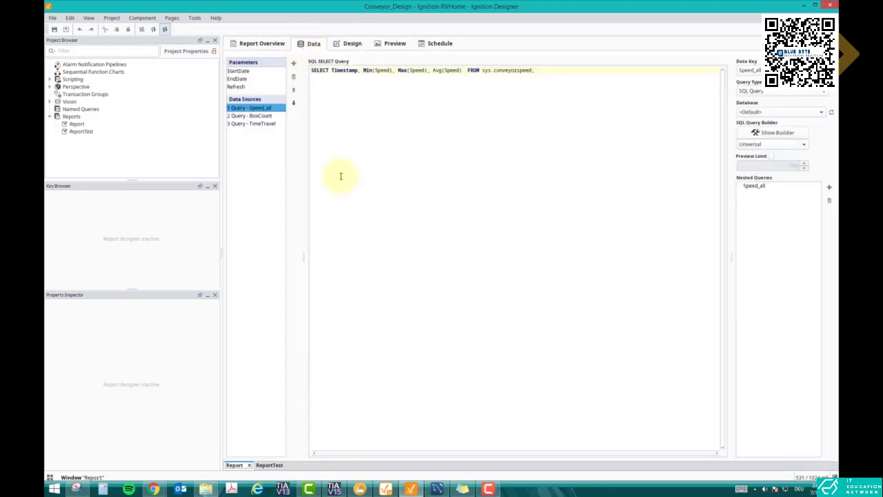
- Switch to MySQL Workbench and execute the minimum, maximum and average speed query on sys.conveyorspeed
{"action": "left_click", "coordinate": [438, 490]}
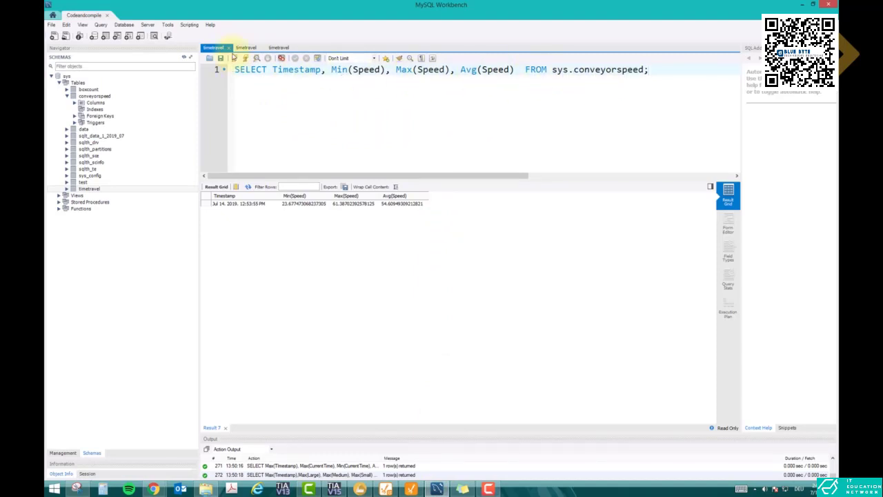
{"action": "left_click", "coordinate": [235, 58]}
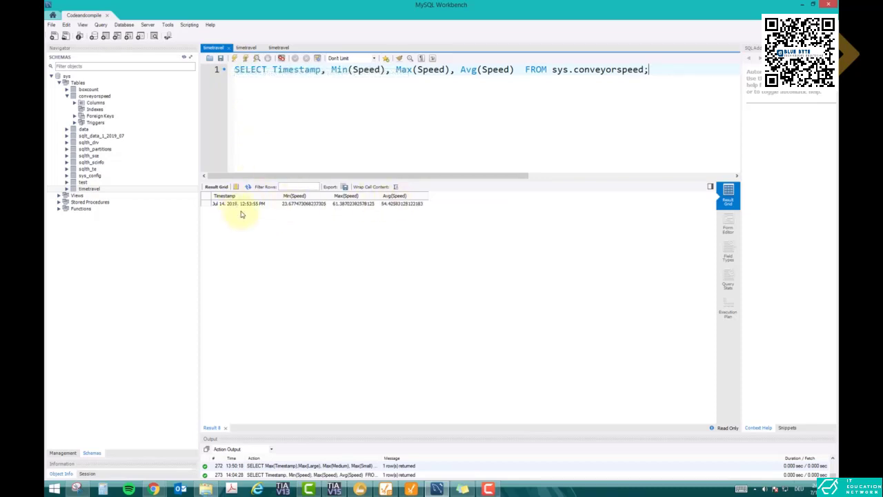
{"action": "left_click", "coordinate": [235, 58]}
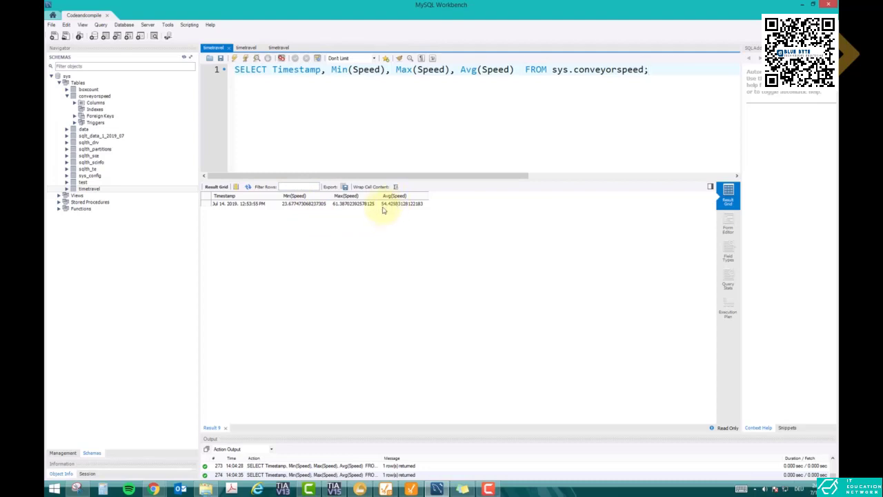
- Copy the full SELECT statement for the speed values from the query editor
{"action": "left_click", "coordinate": [235, 69], "text": "shift"}
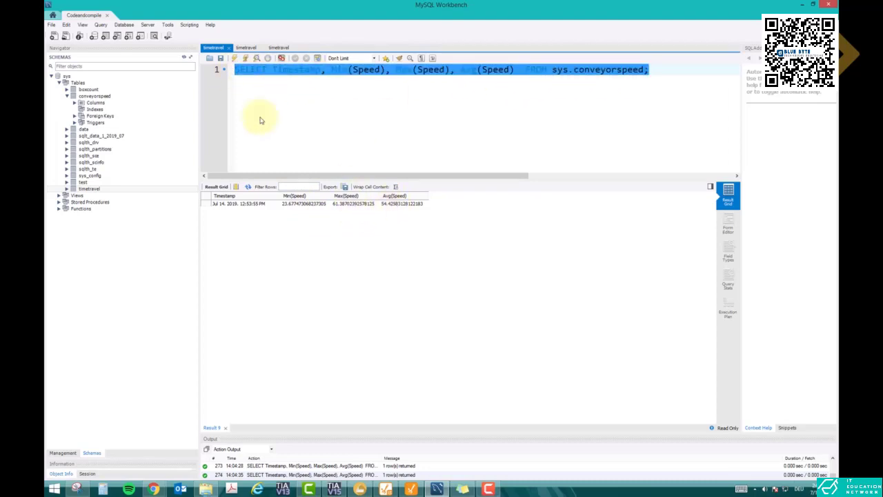
{"action": "left_click", "coordinate": [320, 107]}
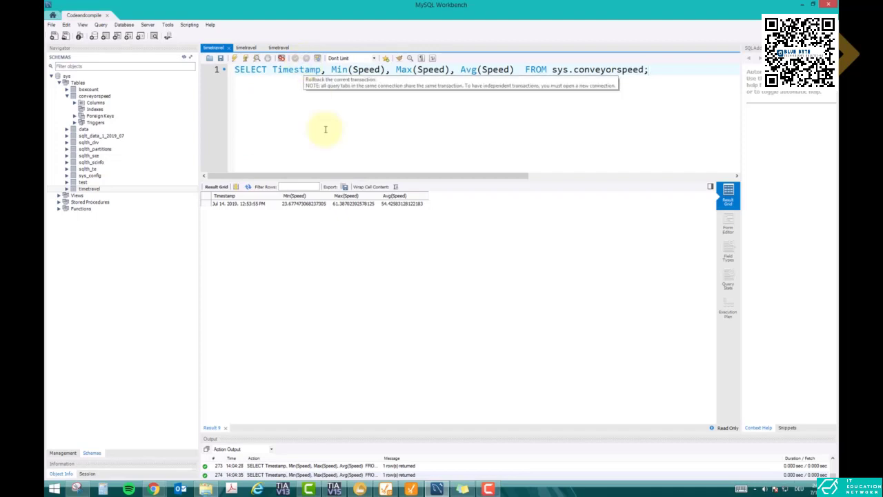
{"action": "left_click_drag", "start_coordinate": [239, 71], "coordinate": [617, 87]}
{"action": "left_click", "coordinate": [654, 71]}
{"action": "left_click", "coordinate": [215, 77]}
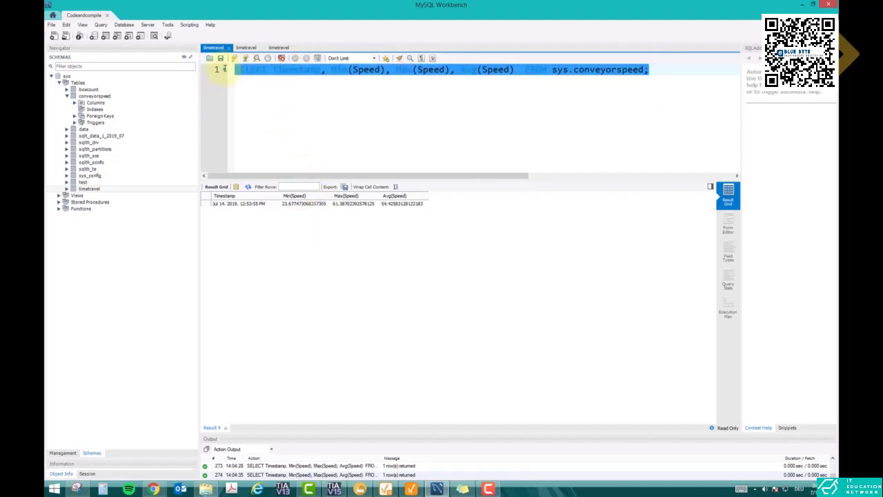
- Switch back to Ignition Designer and add an SQL Query data source to ReportTest containing the copied sys.conveyorspeed SELECT statement
{"action": "left_click", "coordinate": [412, 488]}
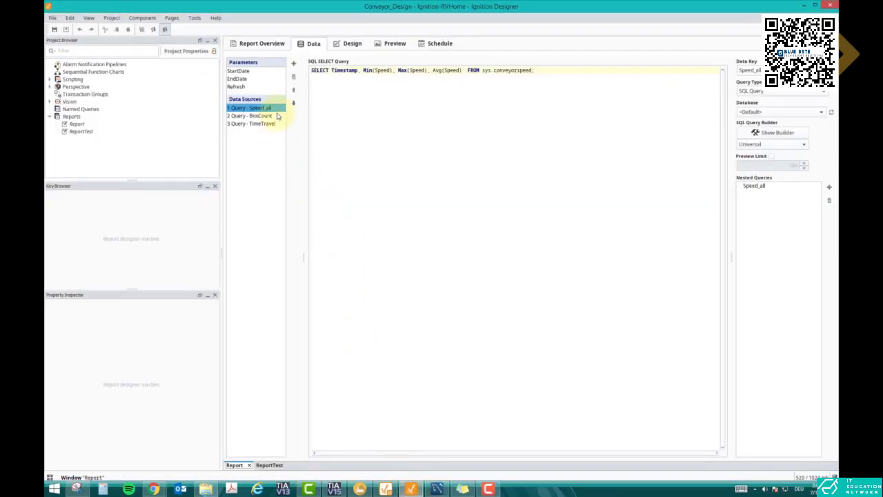
{"action": "double_click", "coordinate": [81, 131]}
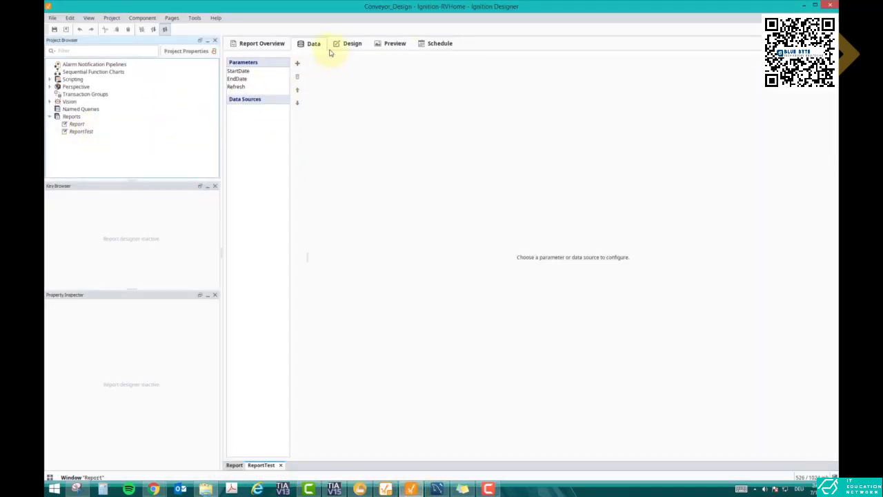
{"action": "left_click", "coordinate": [298, 64]}
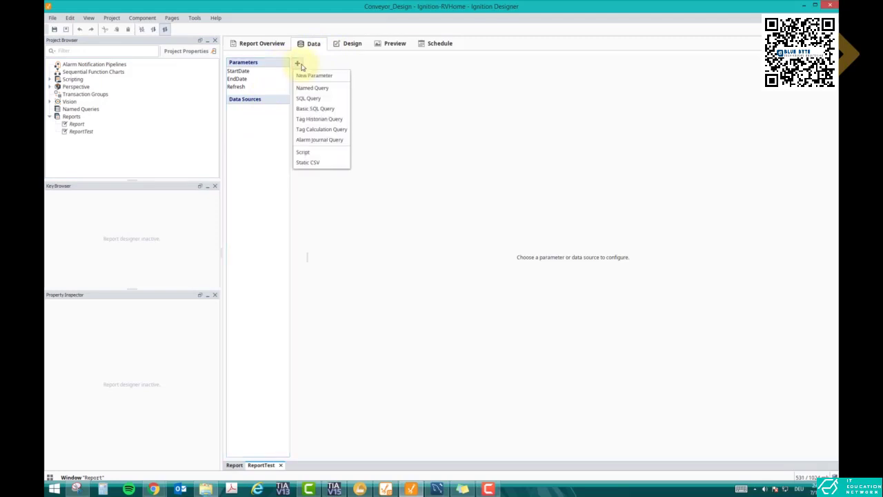
{"action": "left_click", "coordinate": [315, 100]}
{"action": "key", "text": "ctrl+v"}
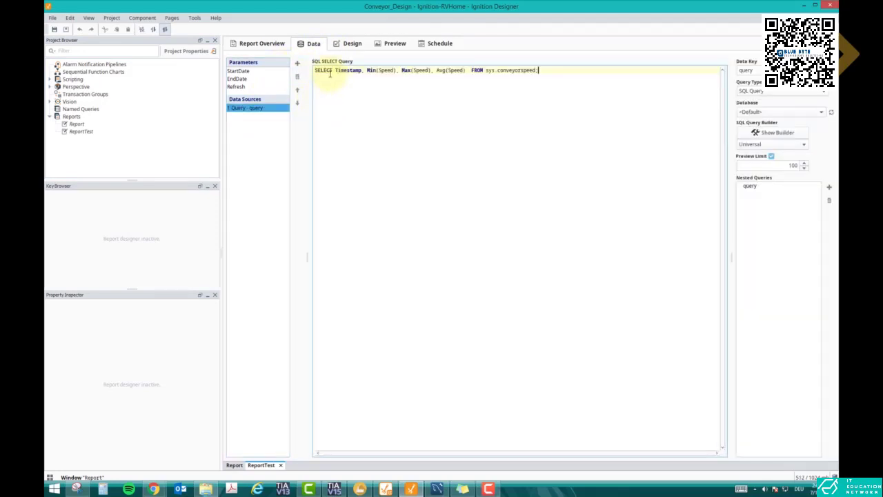
- Set the new query's database to Database_CAC and its data key to Speed
{"action": "left_click", "coordinate": [743, 115]}
{"action": "left_click", "coordinate": [755, 130]}
{"action": "left_click", "coordinate": [755, 70]}
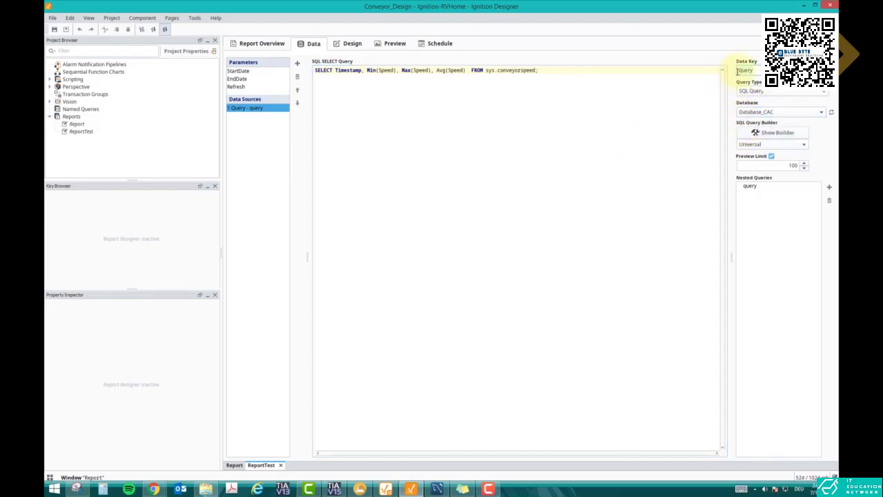
{"action": "type", "text": "Speed"}
{"action": "left_click", "coordinate": [572, 145]}
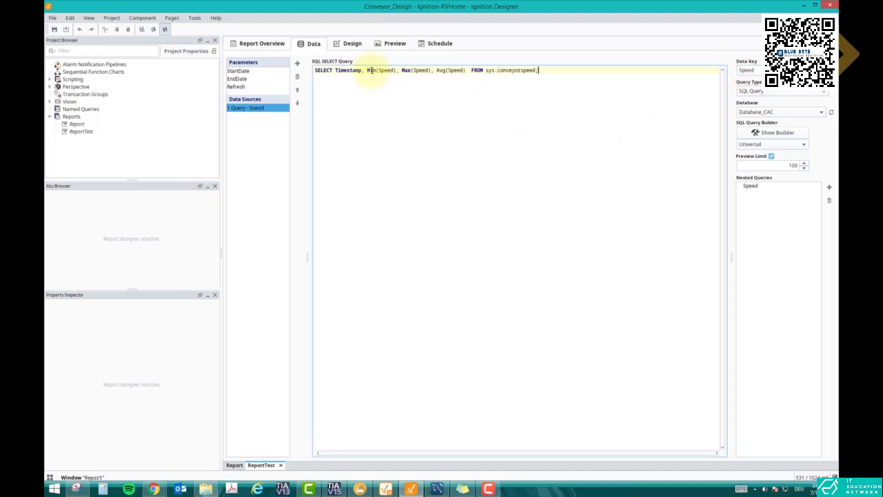
- Compare the Speed query with the report design's data sources and expand Speed to examine its available fields
{"action": "left_click", "coordinate": [350, 49]}
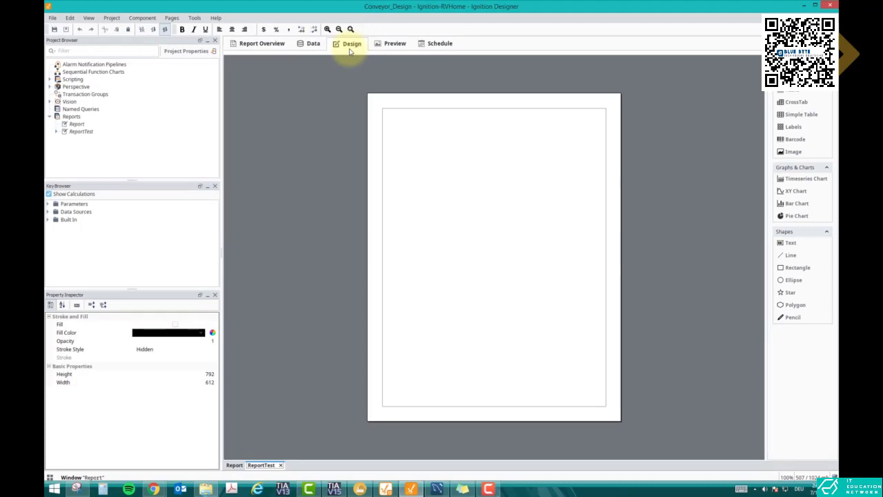
{"action": "left_click", "coordinate": [314, 43]}
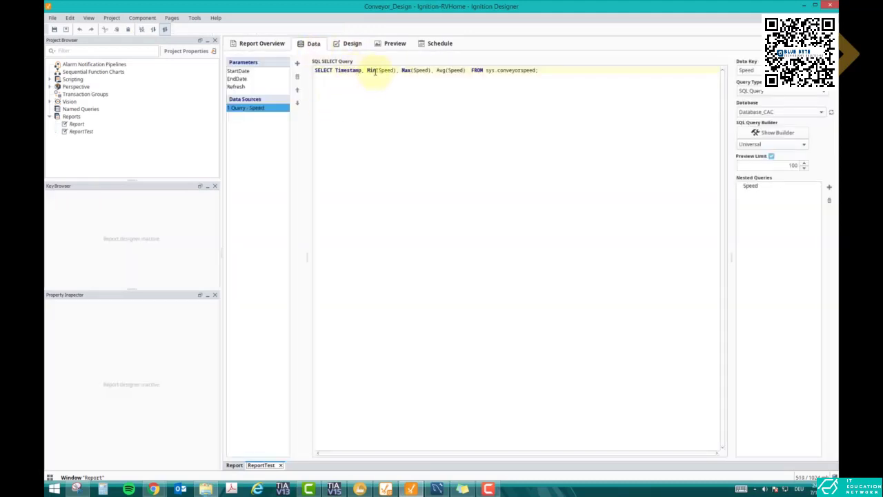
{"action": "left_click", "coordinate": [352, 44]}
{"action": "left_click", "coordinate": [49, 212]}
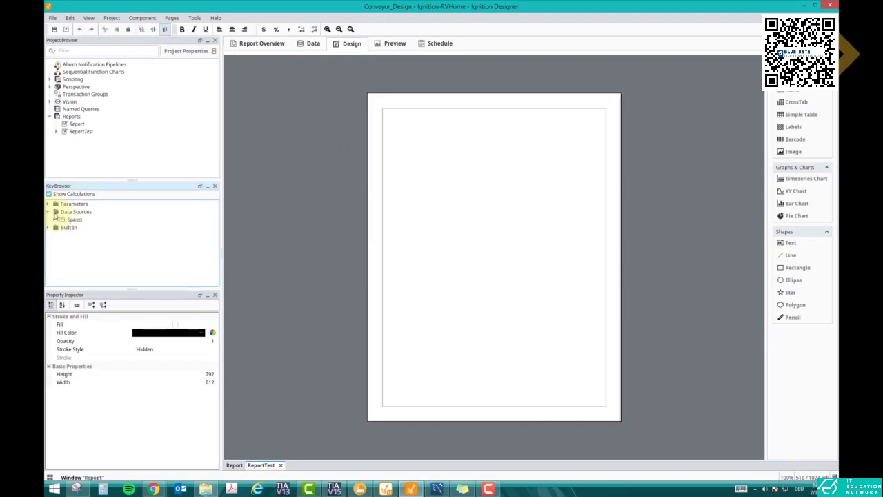
{"action": "left_click", "coordinate": [302, 46]}
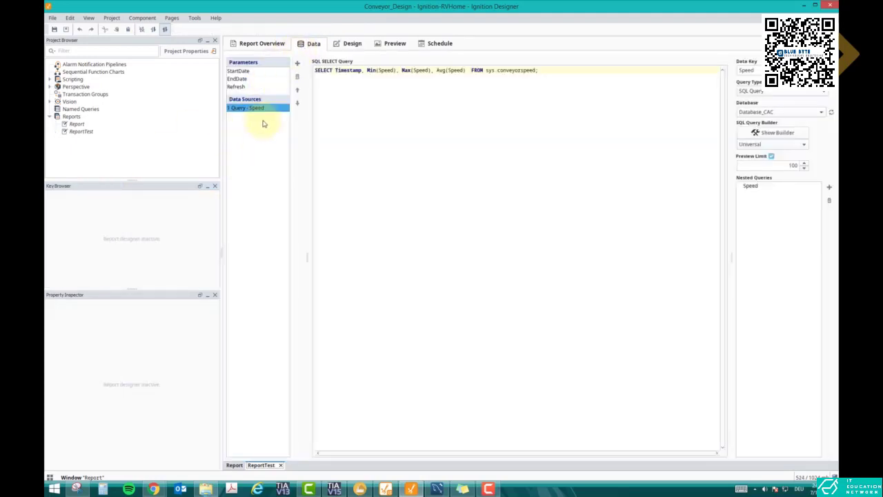
{"action": "left_click", "coordinate": [353, 44]}
{"action": "left_click", "coordinate": [50, 213]}
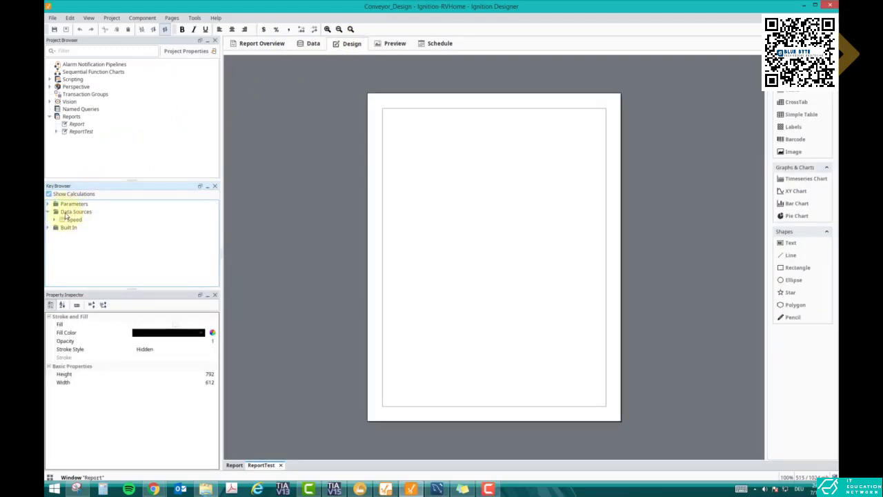
{"action": "left_click", "coordinate": [56, 220]}
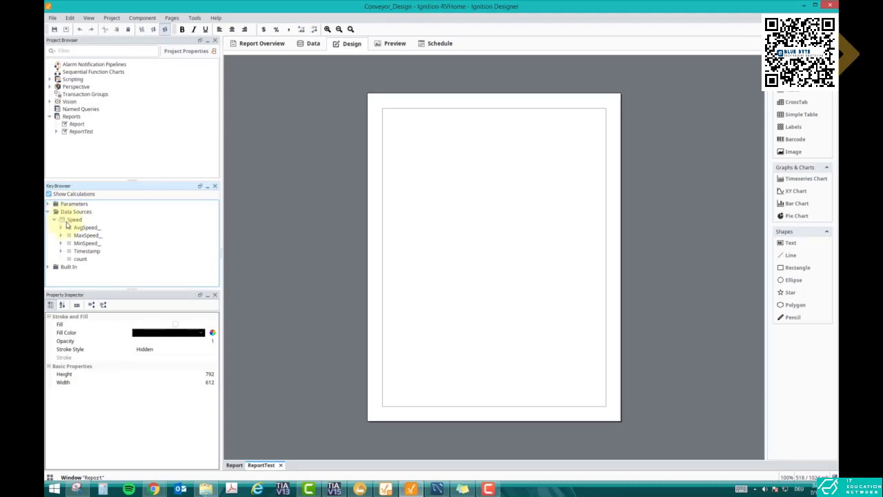
{"action": "left_click", "coordinate": [68, 220]}
{"action": "left_click", "coordinate": [316, 45]}
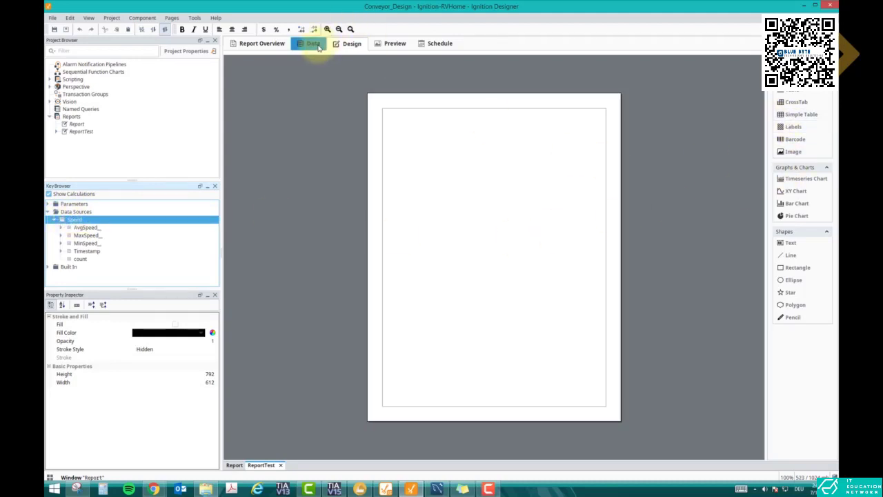
- Place a bar chart in the upper middle of the ReportTest page and shrink it
{"action": "left_click_drag", "start_coordinate": [783, 207], "coordinate": [507, 179]}
{"action": "left_click_drag", "start_coordinate": [585, 249], "coordinate": [545, 230]}
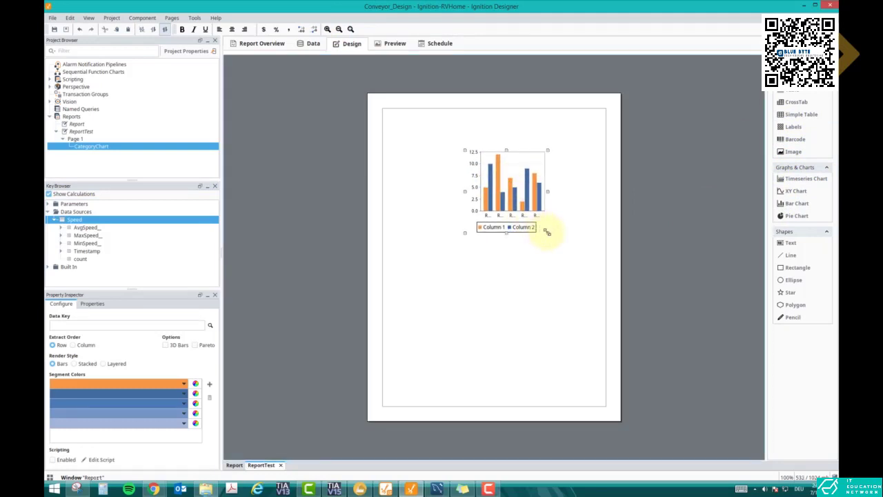
- Move the bar chart to the upper right of the ReportTest page and preview it with Speed as its data key
{"action": "left_click_drag", "start_coordinate": [523, 195], "coordinate": [568, 165]}
{"action": "left_click_drag", "start_coordinate": [81, 222], "coordinate": [82, 329]}
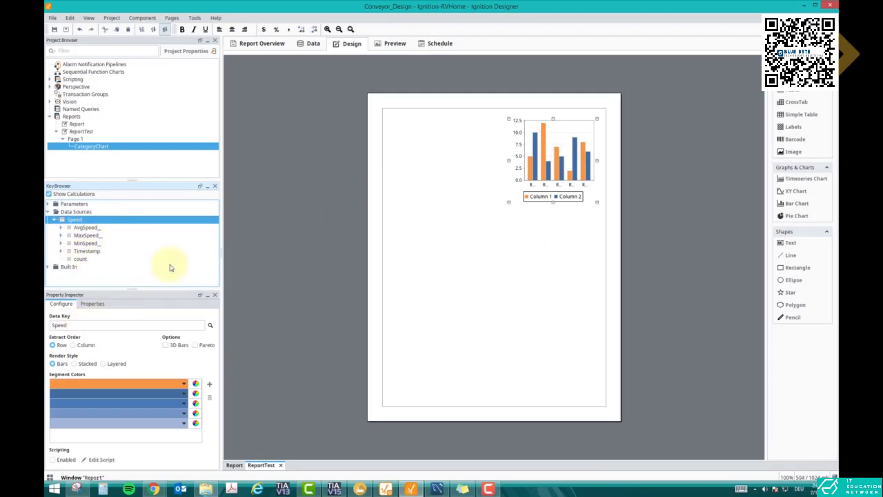
{"action": "left_click", "coordinate": [392, 43]}
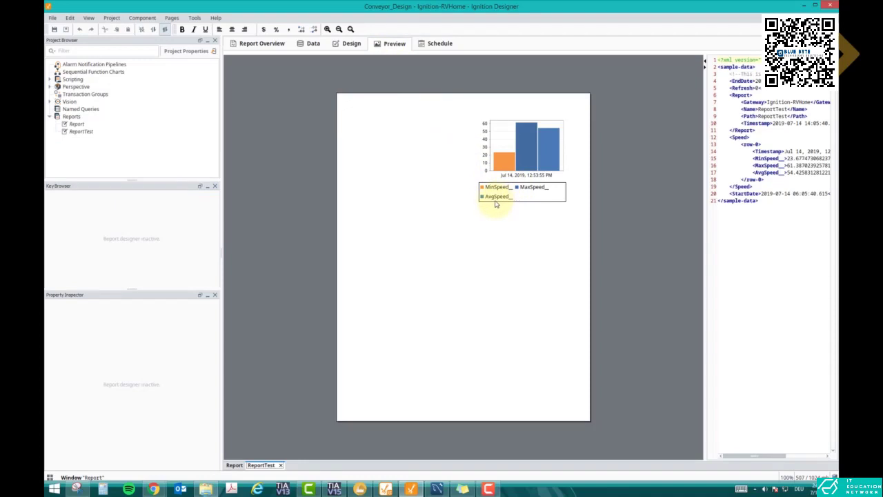
- Set the chart's third segment color to light green and its second to light yellow, and check them in the report preview
{"action": "left_click", "coordinate": [348, 44]}
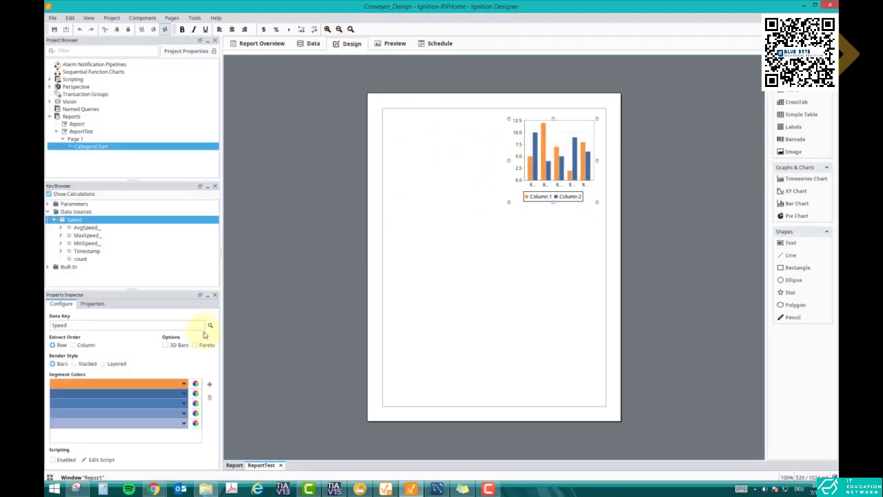
{"action": "left_click", "coordinate": [183, 403]}
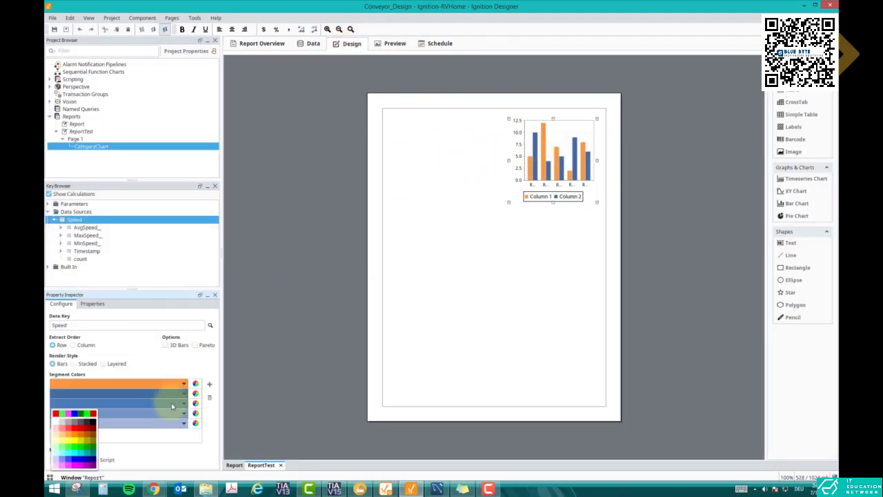
{"action": "left_click", "coordinate": [67, 443]}
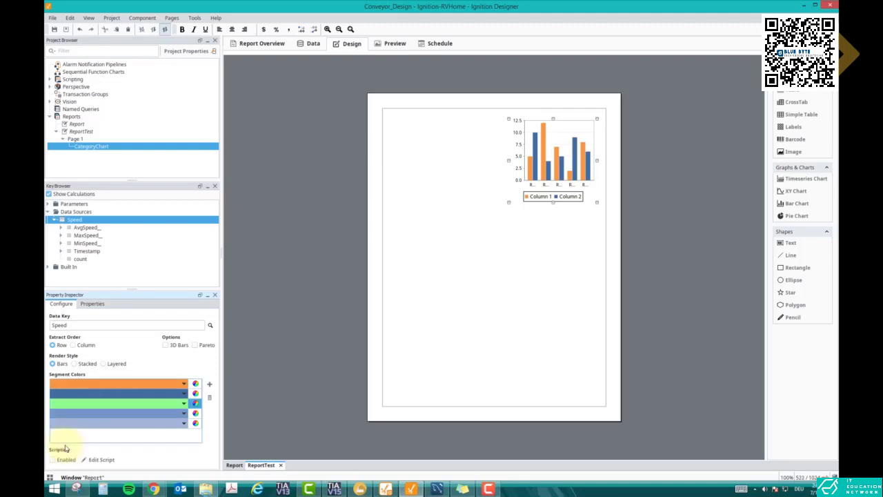
{"action": "left_click", "coordinate": [106, 397]}
{"action": "left_click", "coordinate": [66, 428]}
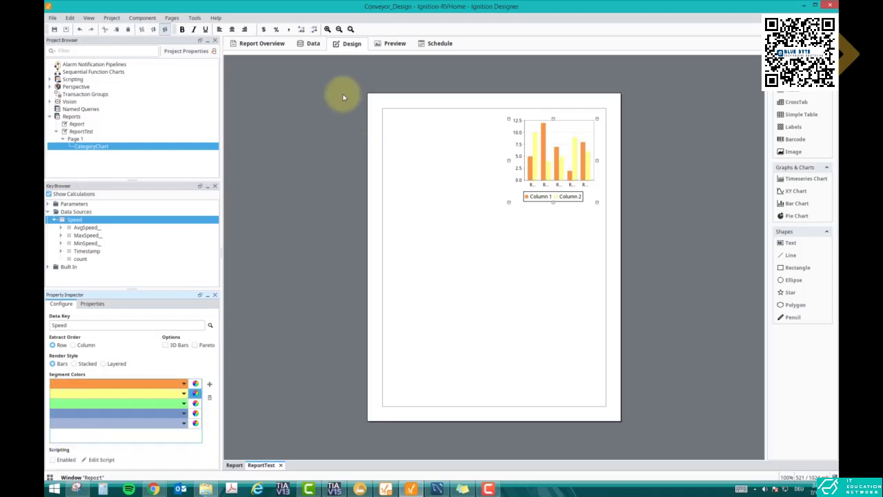
{"action": "left_click", "coordinate": [385, 45]}
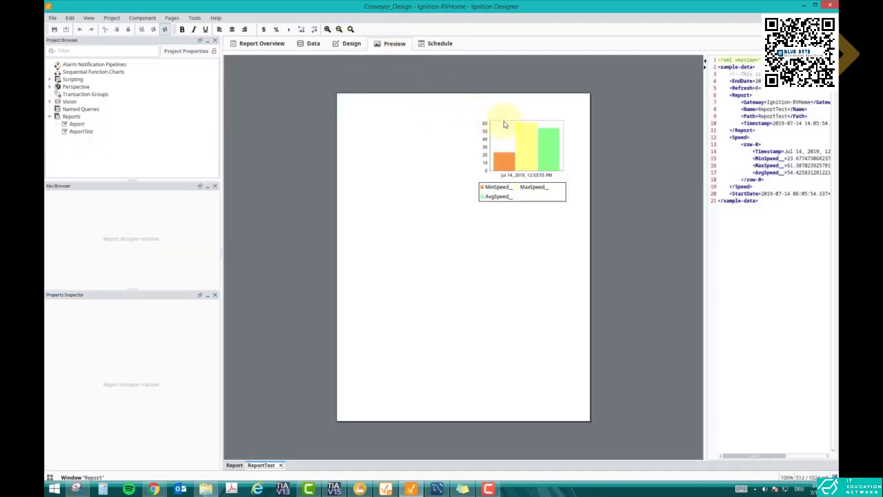
- Return to the report design and change the bar chart's second segment color to light violet
{"action": "left_click", "coordinate": [349, 44]}
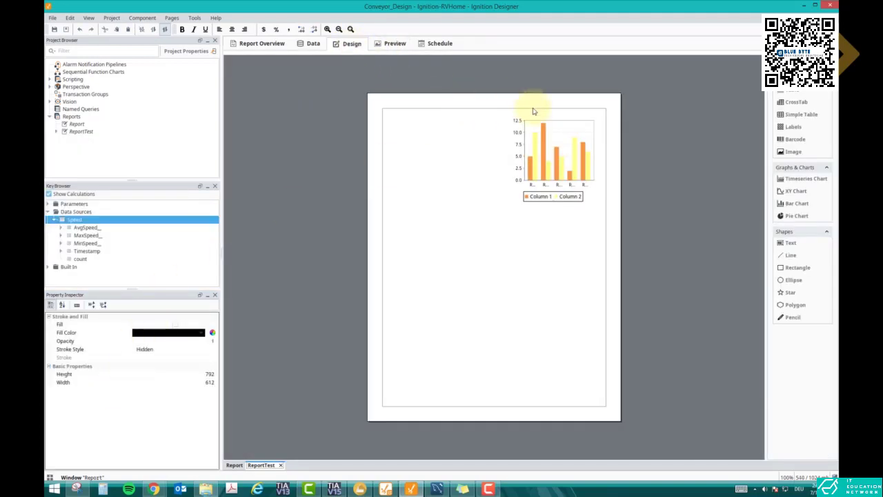
{"action": "left_click", "coordinate": [550, 157]}
{"action": "left_click", "coordinate": [123, 403]}
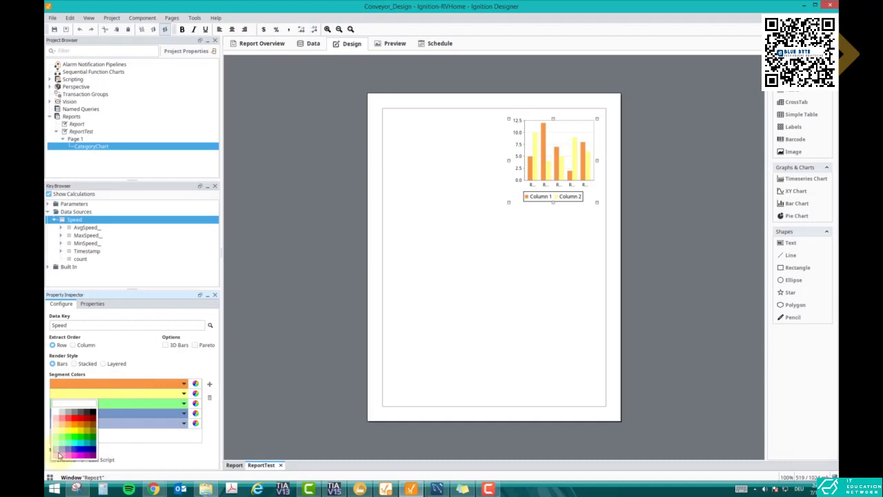
{"action": "left_click", "coordinate": [63, 454]}
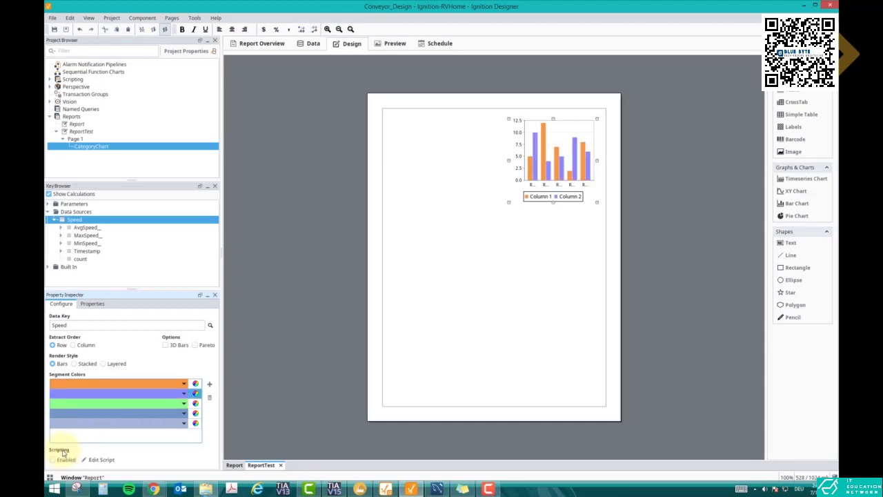
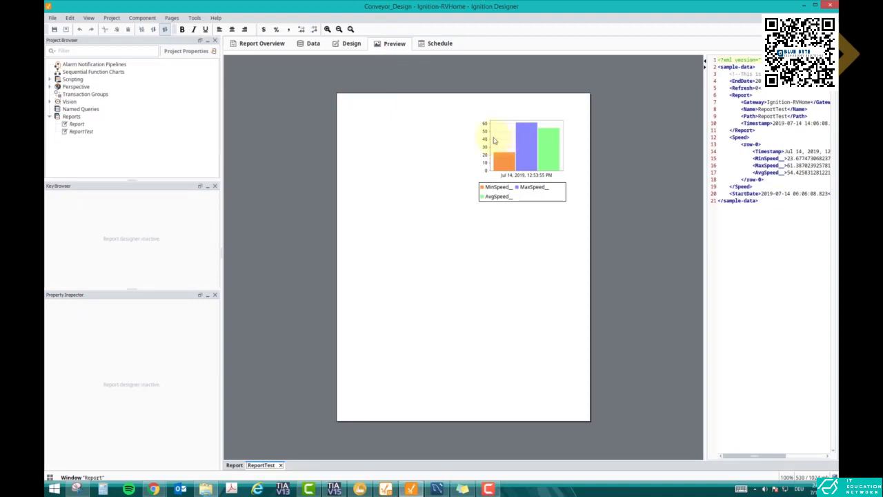
- Place a simple table in the upper left of the report page and shrink it to fit beside the bar chart
{"action": "left_click", "coordinate": [347, 44]}
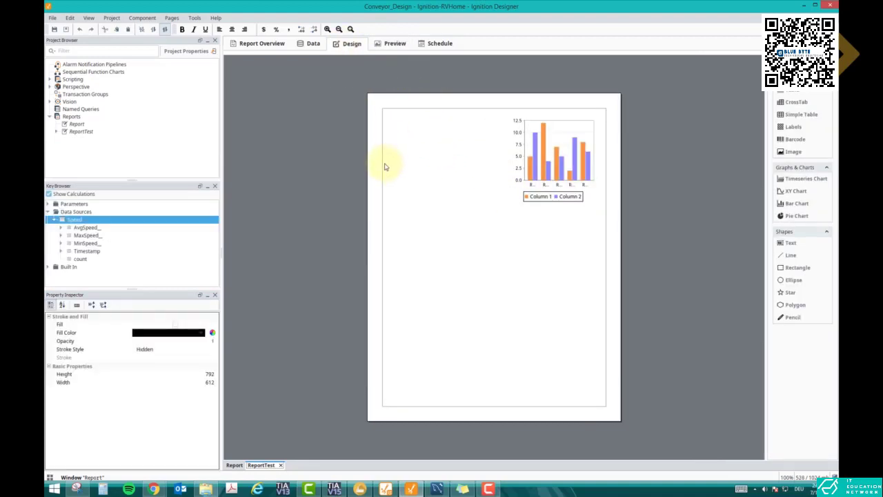
{"action": "left_click_drag", "start_coordinate": [797, 114], "coordinate": [423, 141]}
{"action": "left_click_drag", "start_coordinate": [543, 164], "coordinate": [506, 178]}
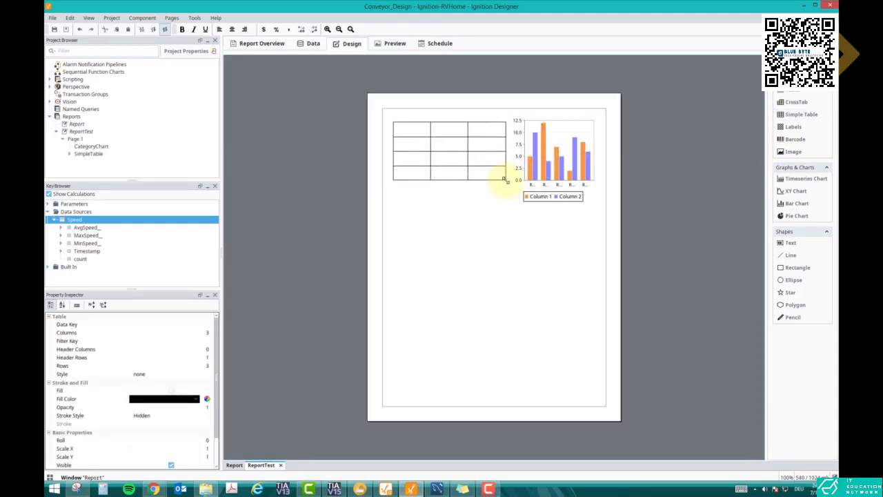
- Examine the table layout in the existing Conveyor Control Report design and return to the ReportTest design
{"action": "left_click", "coordinate": [77, 123]}
{"action": "left_click", "coordinate": [359, 44]}
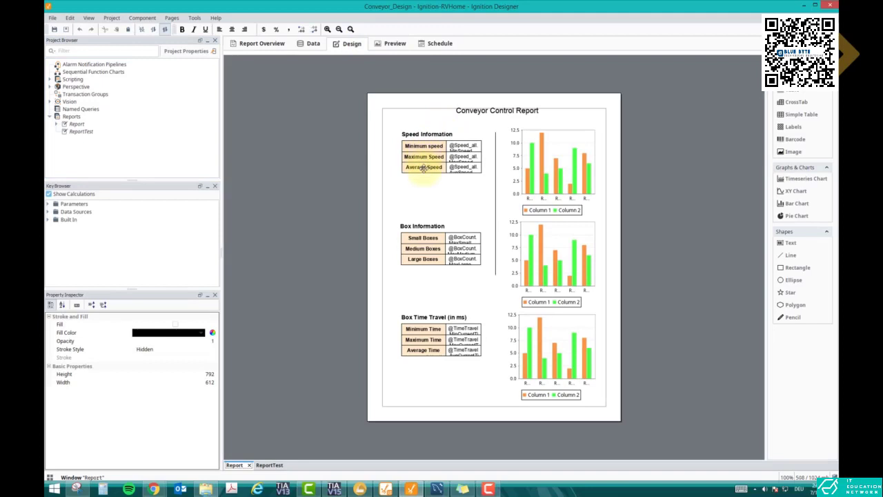
{"action": "left_click", "coordinate": [378, 47]}
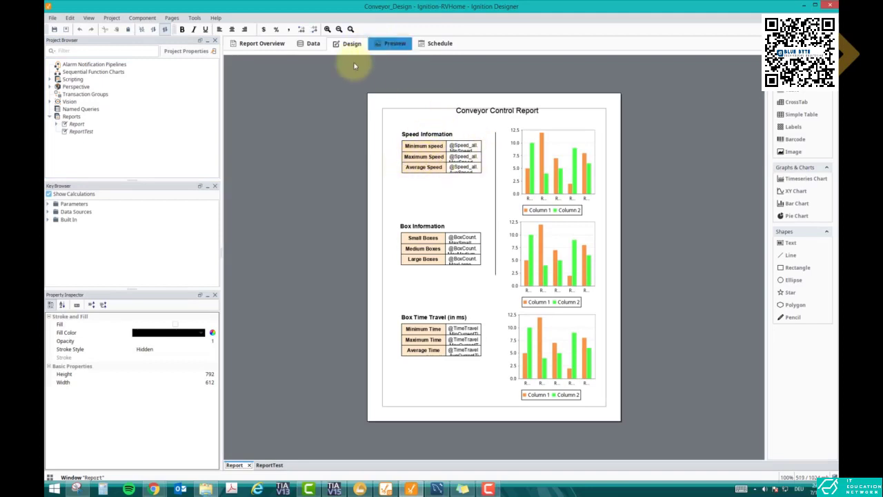
{"action": "left_click", "coordinate": [80, 131]}
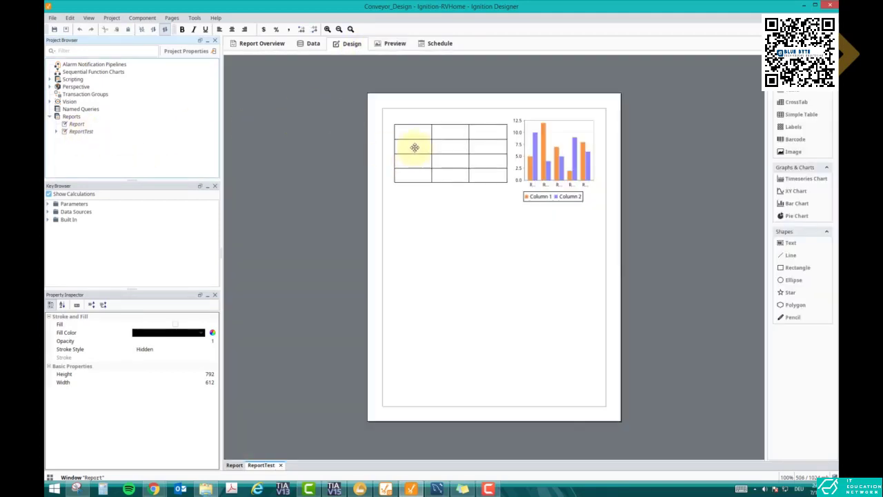
- Set the simple table to 2 columns and 2 rows besides its header row, and nudge its position slightly
{"action": "left_click", "coordinate": [418, 164]}
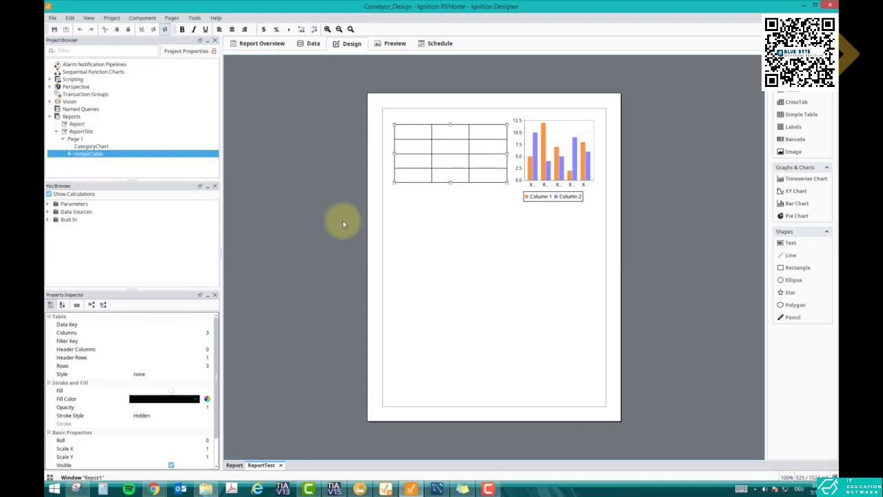
{"action": "left_click", "coordinate": [203, 334]}
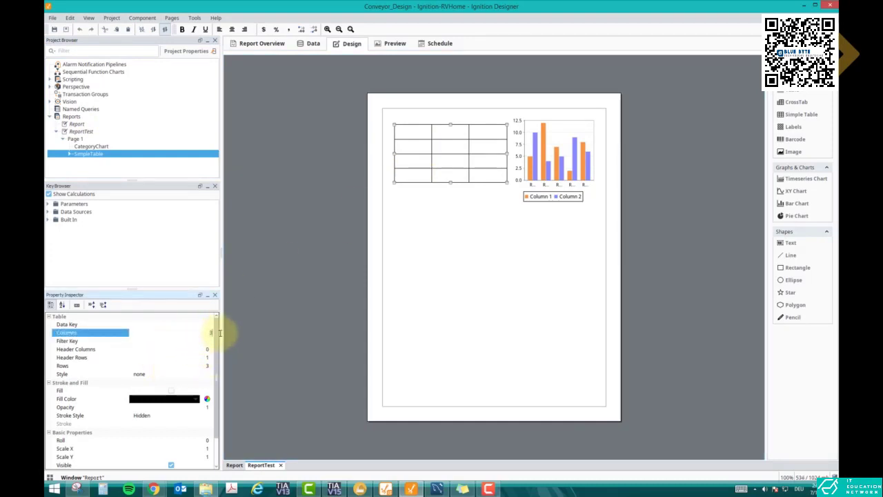
{"action": "type", "text": "2"}
{"action": "key", "text": "Return"}
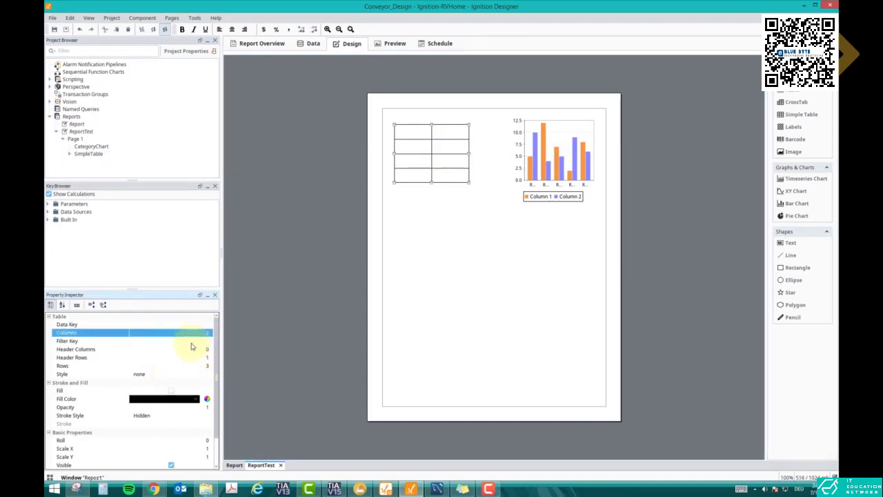
{"action": "left_click", "coordinate": [200, 366]}
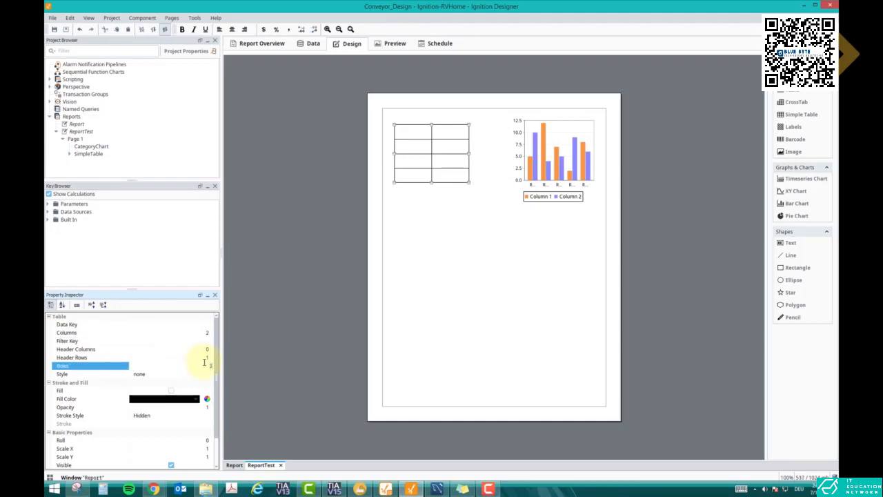
{"action": "type", "text": "3"}
{"action": "key", "text": "Return"}
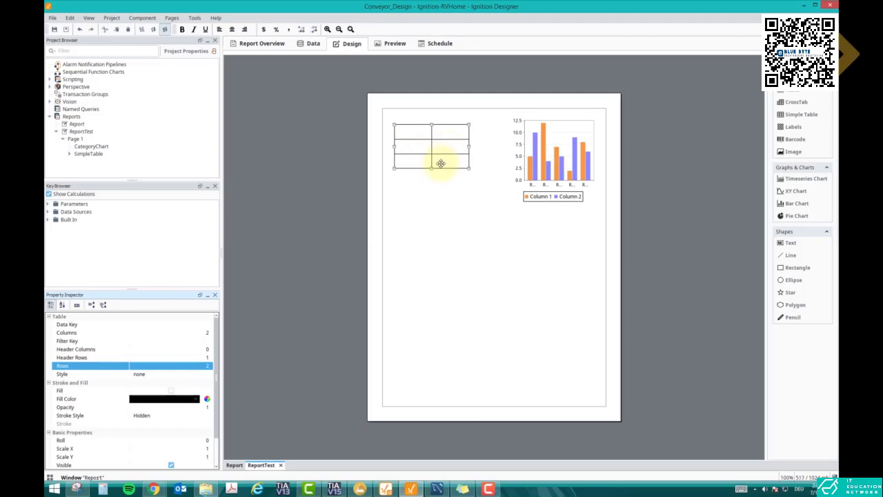
{"action": "left_click_drag", "start_coordinate": [433, 161], "coordinate": [433, 161]}
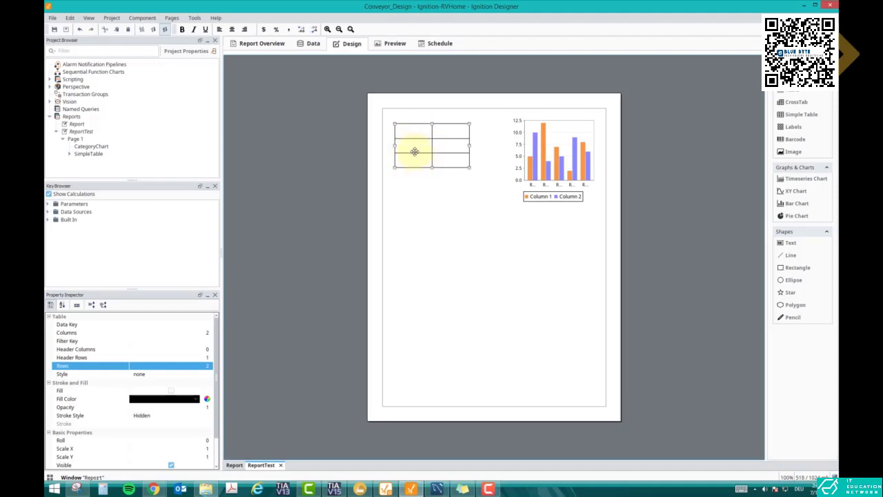
- Label the table's first-column cells Min. Speed, Max. Speed and Avg. Speed from top to bottom
{"action": "left_click", "coordinate": [411, 131]}
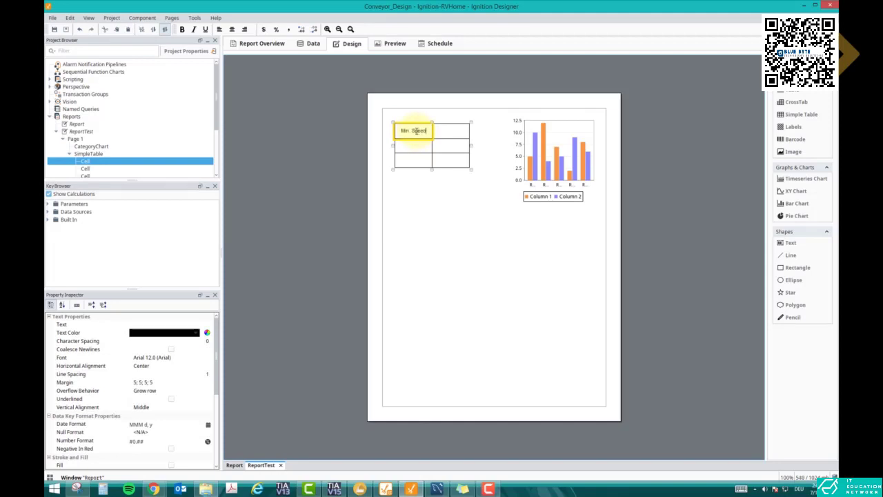
{"action": "left_click", "coordinate": [416, 145]}
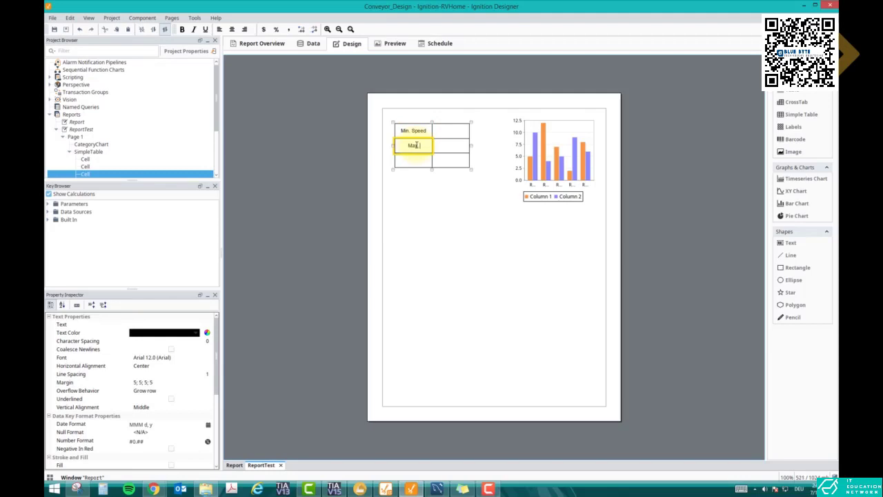
{"action": "left_click", "coordinate": [412, 162]}
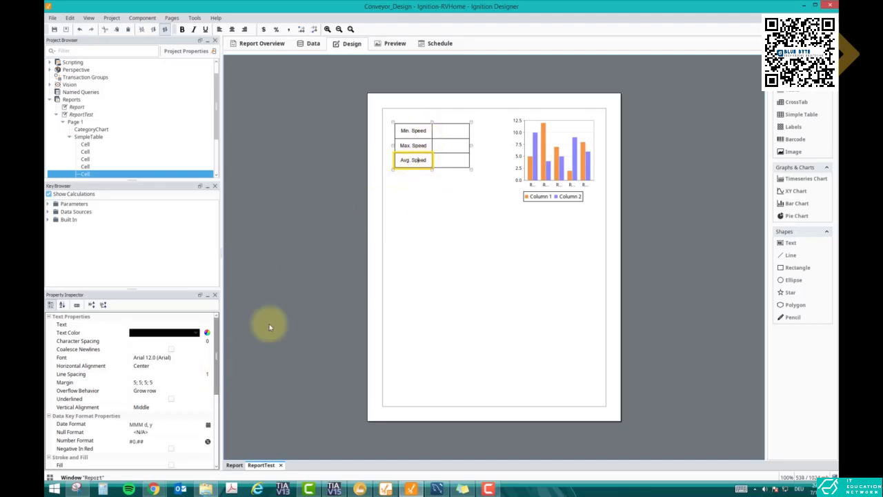
{"action": "left_click", "coordinate": [404, 175]}
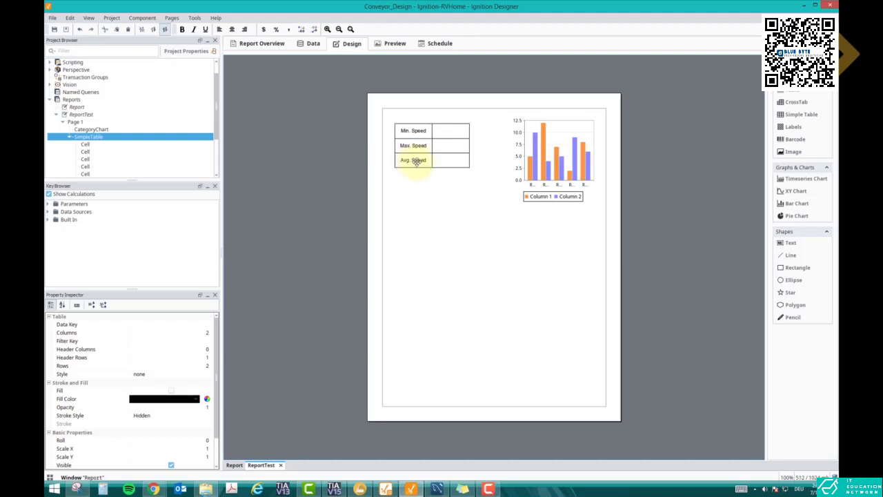
- Enable the fill of the Avg. Speed cell and set its fill color to a very light orange
{"action": "left_click", "coordinate": [417, 162]}
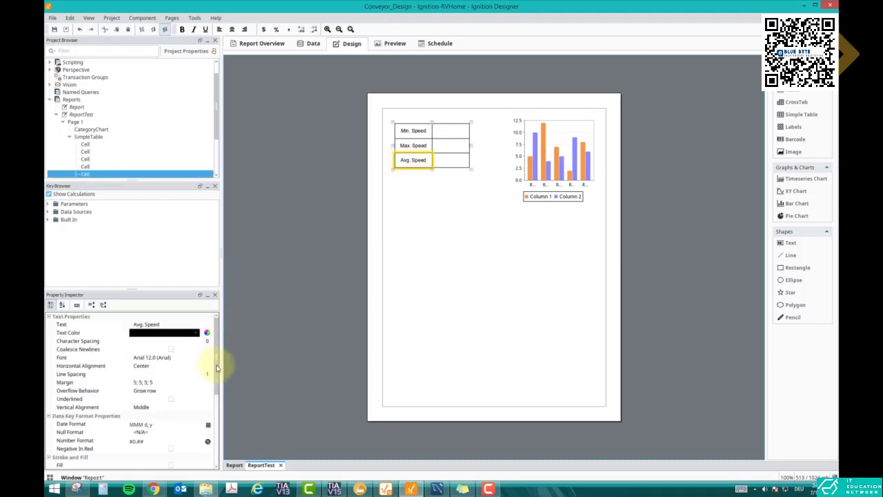
{"action": "left_click_drag", "start_coordinate": [217, 361], "coordinate": [211, 400]}
{"action": "left_click", "coordinate": [171, 388]}
{"action": "left_click", "coordinate": [196, 397]}
{"action": "left_click", "coordinate": [142, 429]}
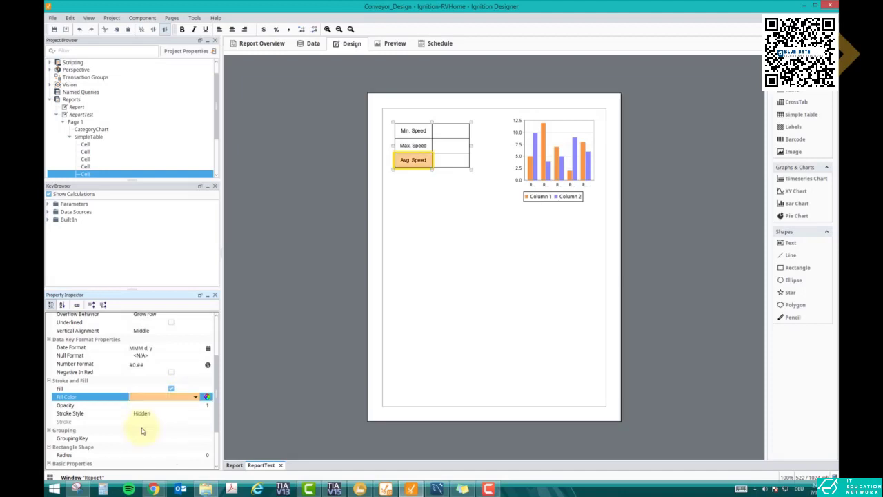
{"action": "left_click", "coordinate": [196, 397]}
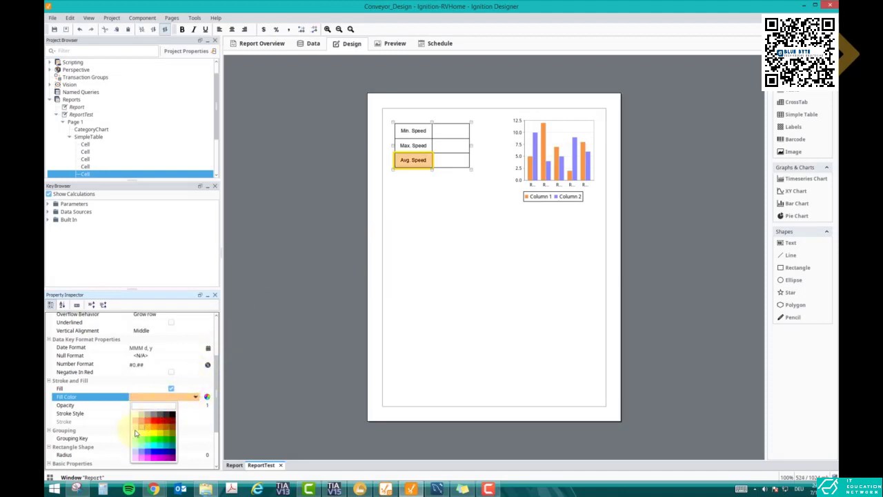
{"action": "left_click", "coordinate": [136, 432]}
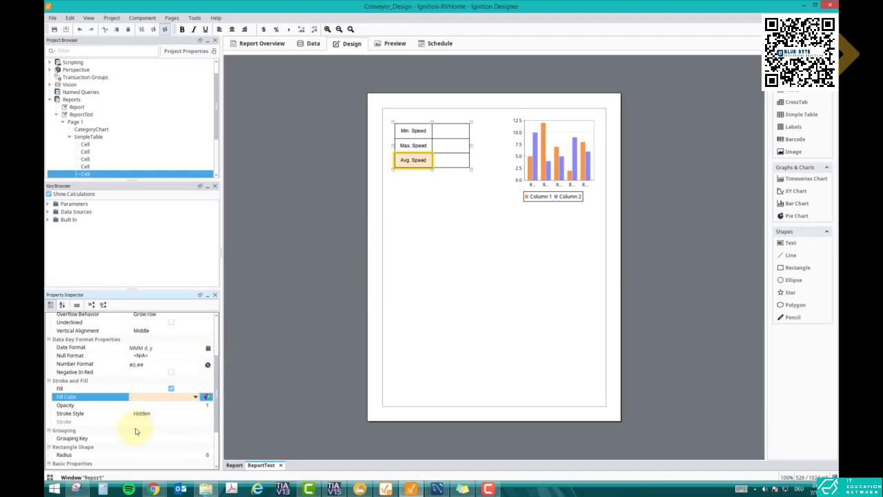
- Enable the fill of the Max. Speed cell and give it the same very light orange as the Avg. Speed cell
{"action": "left_click", "coordinate": [413, 145]}
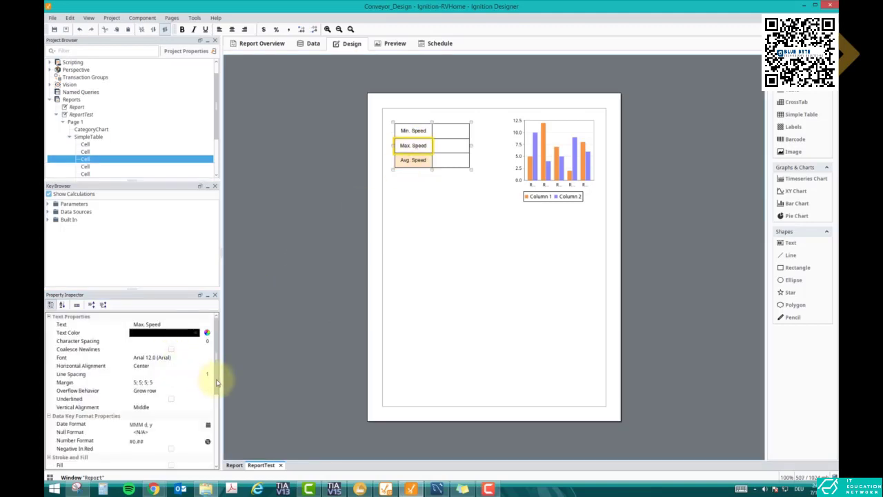
{"action": "scroll", "coordinate": [211, 407], "scroll_direction": "down", "scroll_amount": 5}
{"action": "left_click", "coordinate": [171, 370]}
{"action": "left_click", "coordinate": [171, 378]}
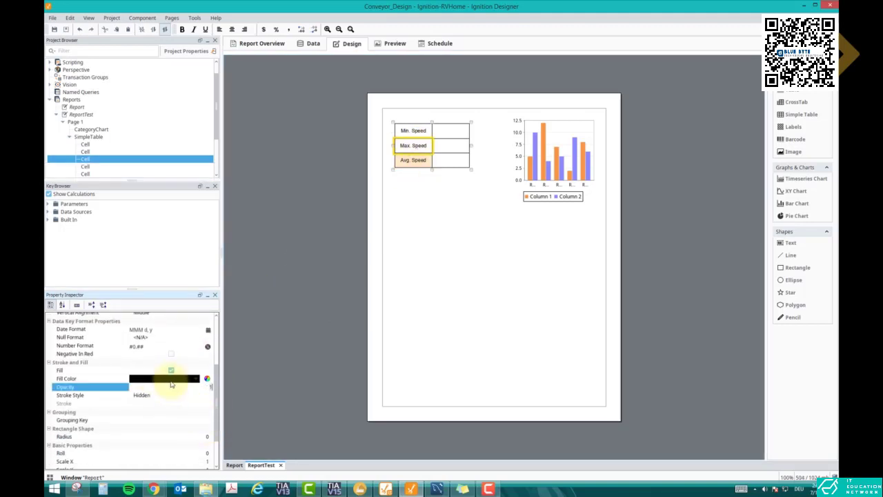
{"action": "left_click", "coordinate": [170, 378]}
{"action": "left_click", "coordinate": [156, 379]}
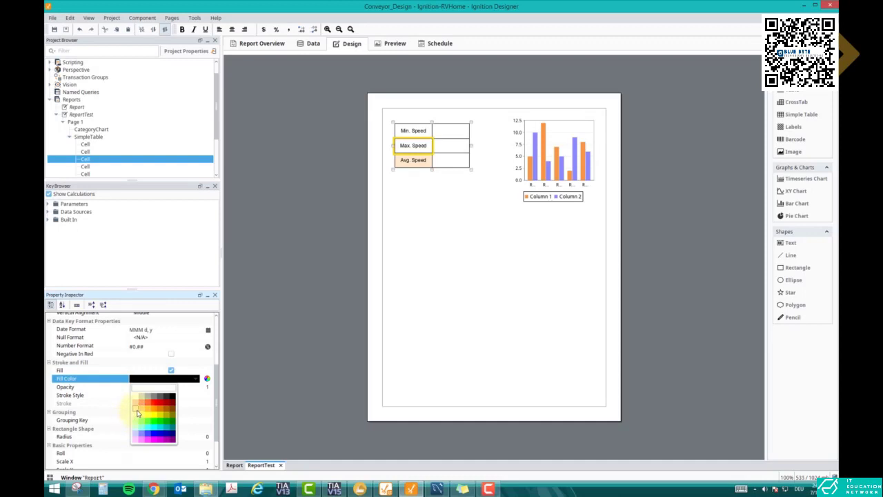
{"action": "left_click", "coordinate": [137, 413]}
- Enable the fill of the Min. Speed cell and give it the same very light orange as the other label cells
{"action": "left_click", "coordinate": [414, 131]}
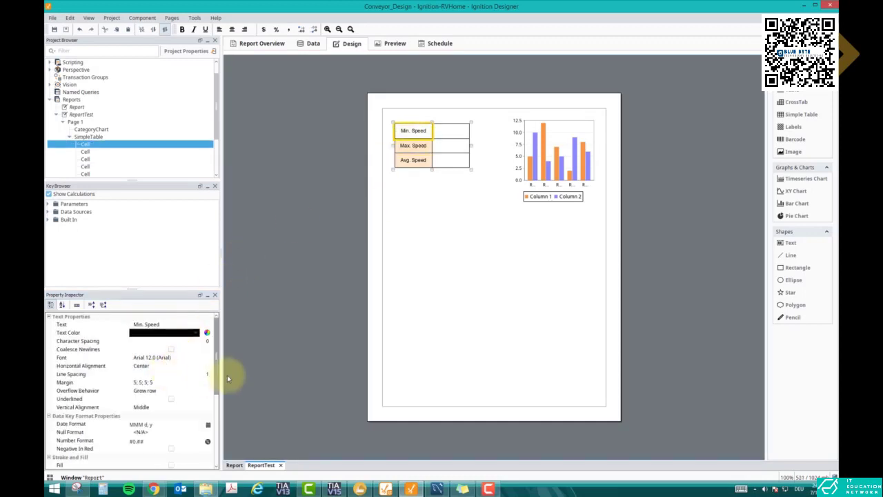
{"action": "left_click_drag", "start_coordinate": [221, 365], "coordinate": [218, 411]}
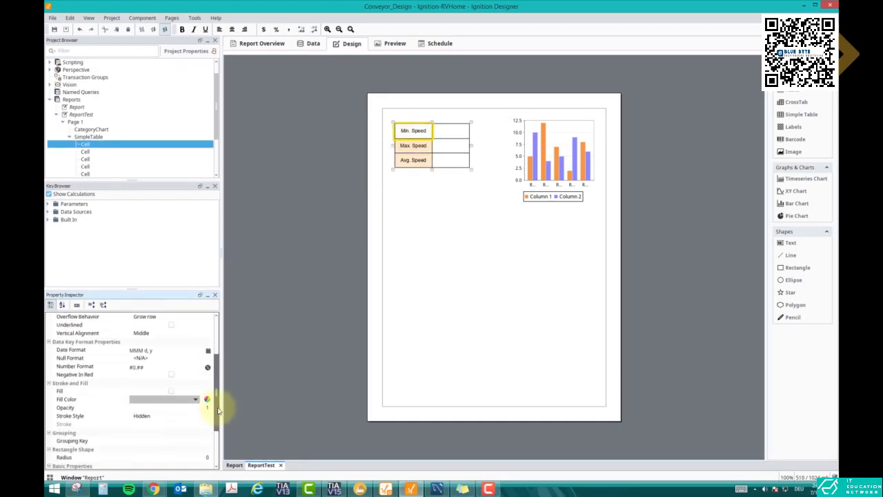
{"action": "left_click", "coordinate": [171, 391]}
{"action": "left_click", "coordinate": [167, 400]}
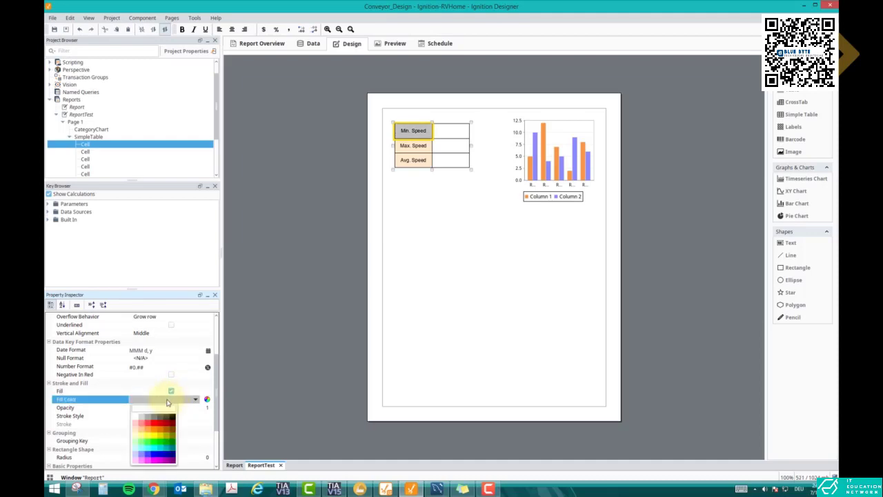
{"action": "left_click", "coordinate": [138, 429]}
- Place the Speed data source's AvgSpeed__ key as text below the table and preview the report
{"action": "left_click", "coordinate": [451, 129]}
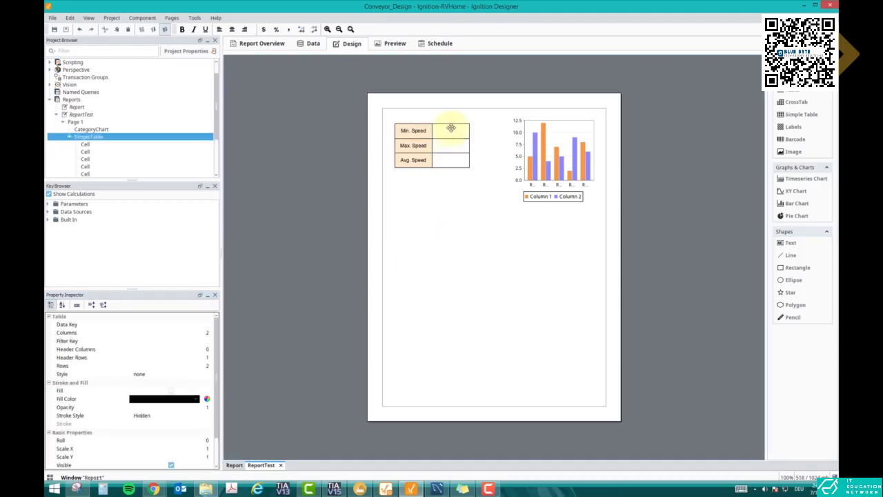
{"action": "left_click", "coordinate": [48, 212]}
{"action": "left_click", "coordinate": [55, 220]}
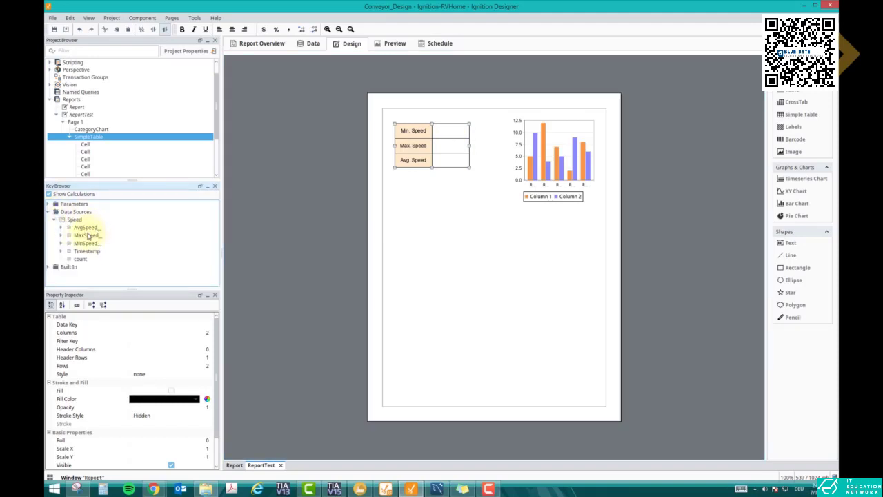
{"action": "left_click_drag", "start_coordinate": [81, 228], "coordinate": [431, 211]}
{"action": "left_click", "coordinate": [395, 44]}
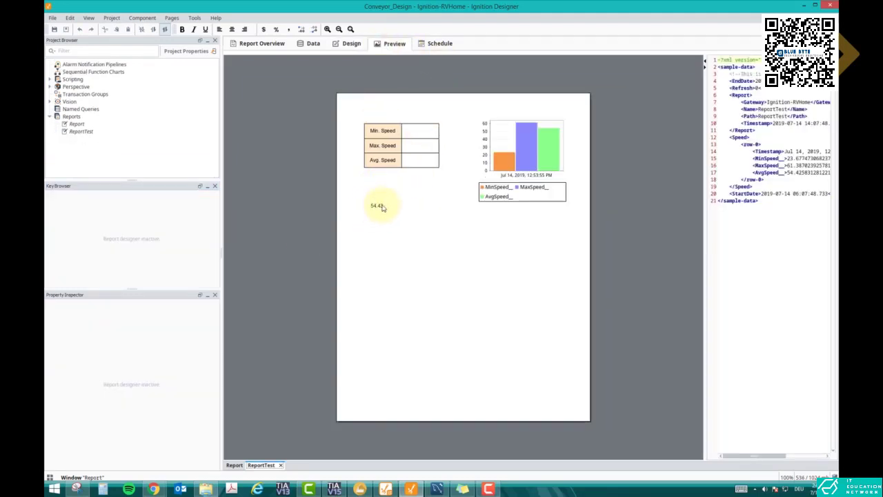
{"action": "left_click", "coordinate": [351, 43]}
{"action": "double_click", "coordinate": [425, 205]}
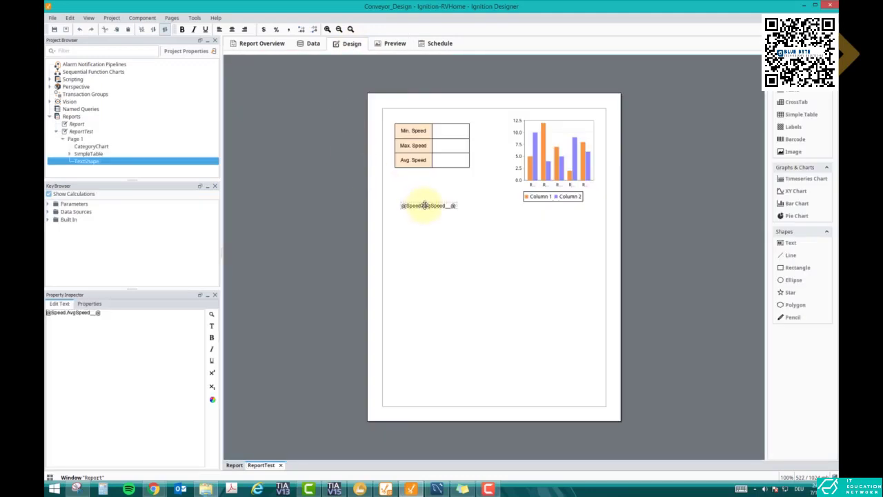
{"action": "left_click", "coordinate": [425, 205]}
{"action": "key", "text": "ctrl+c"}
{"action": "left_click", "coordinate": [449, 131]}
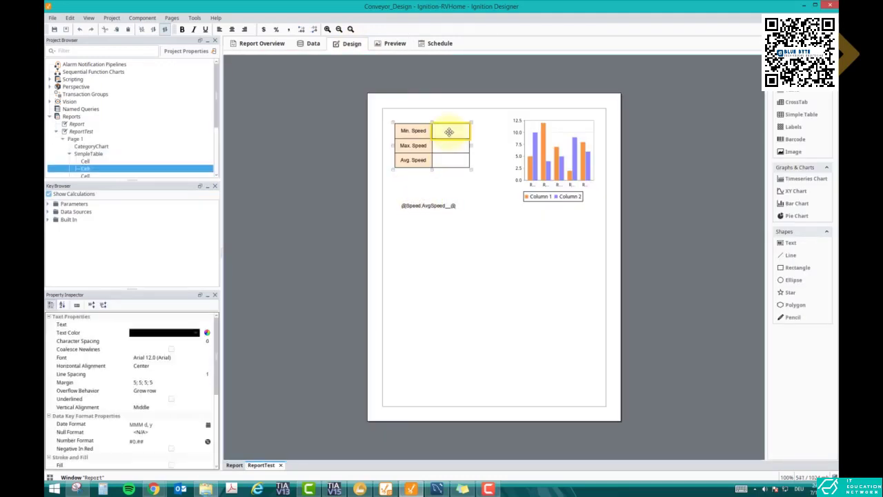
{"action": "key", "text": "ctrl+v"}
{"action": "left_click", "coordinate": [453, 130]}
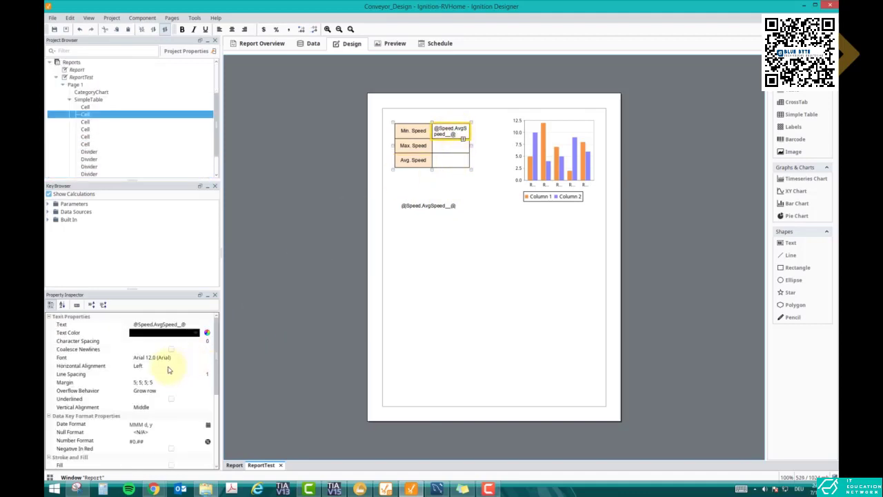
- Center the AvgSpeed__ cell's text horizontally and check it in the report preview
{"action": "left_click", "coordinate": [170, 368]}
{"action": "left_click", "coordinate": [144, 384]}
{"action": "left_click", "coordinate": [419, 140]}
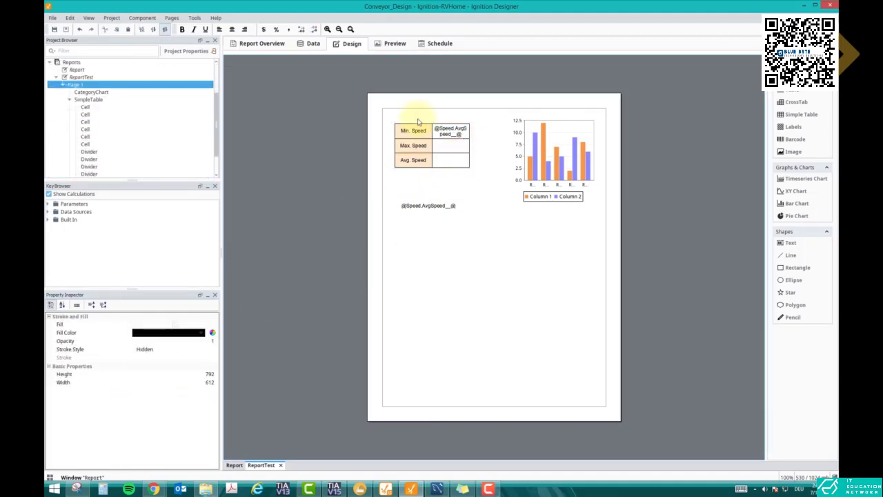
{"action": "left_click", "coordinate": [388, 43]}
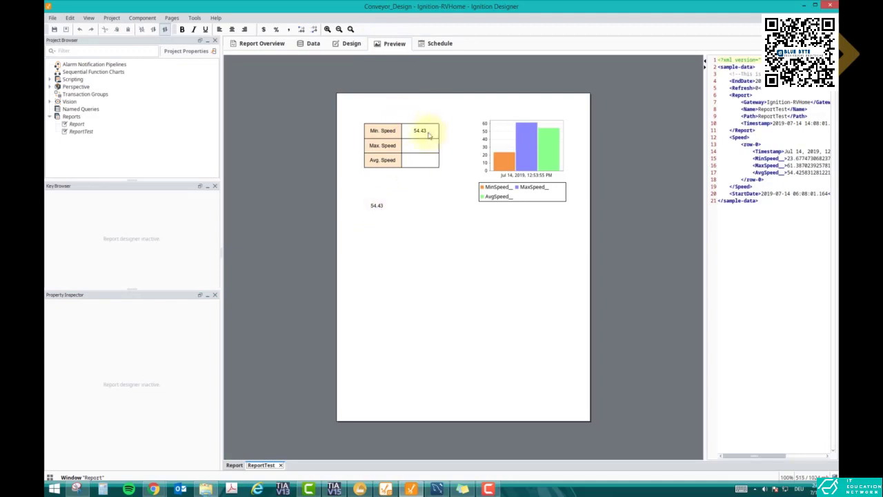
{"action": "left_click", "coordinate": [351, 43]}
- Remove the loose AvgSpeed__ text and place the MaxSpeed__ and MinSpeed__ keys as separate texts below the table
{"action": "left_click", "coordinate": [414, 202]}
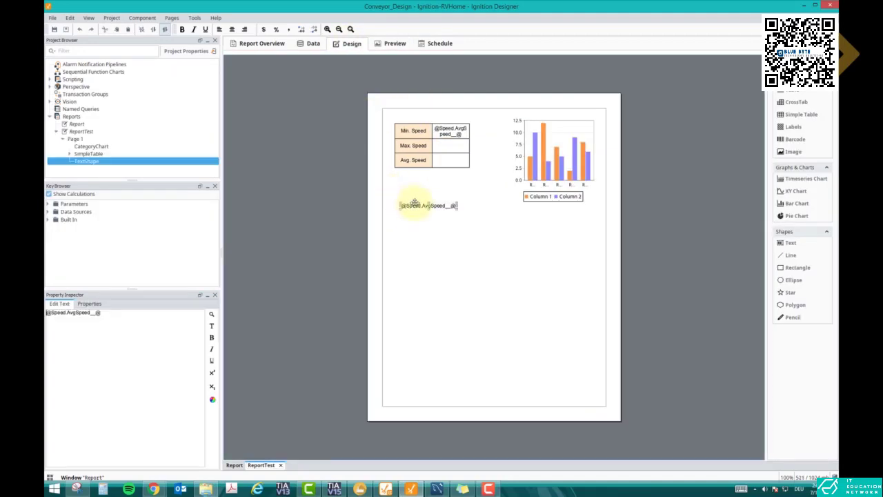
{"action": "left_click", "coordinate": [49, 211]}
{"action": "left_click", "coordinate": [57, 220]}
{"action": "left_click_drag", "start_coordinate": [85, 240], "coordinate": [399, 216]}
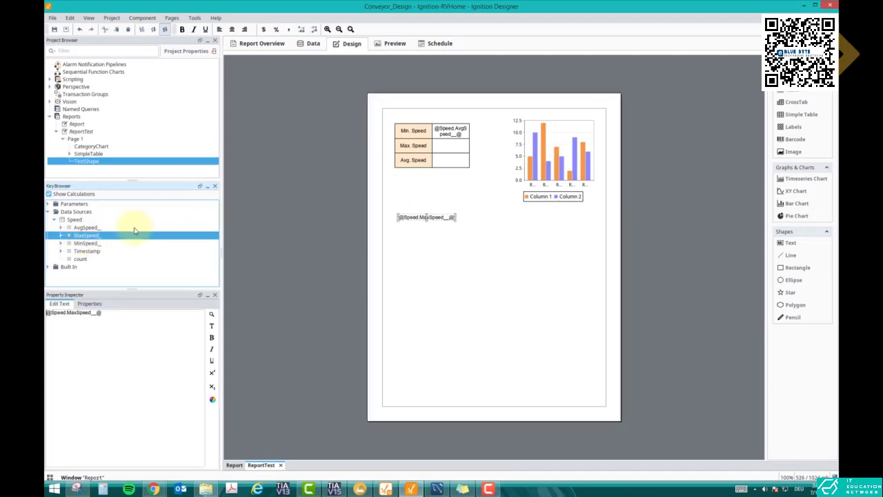
{"action": "left_click_drag", "start_coordinate": [89, 238], "coordinate": [415, 233]}
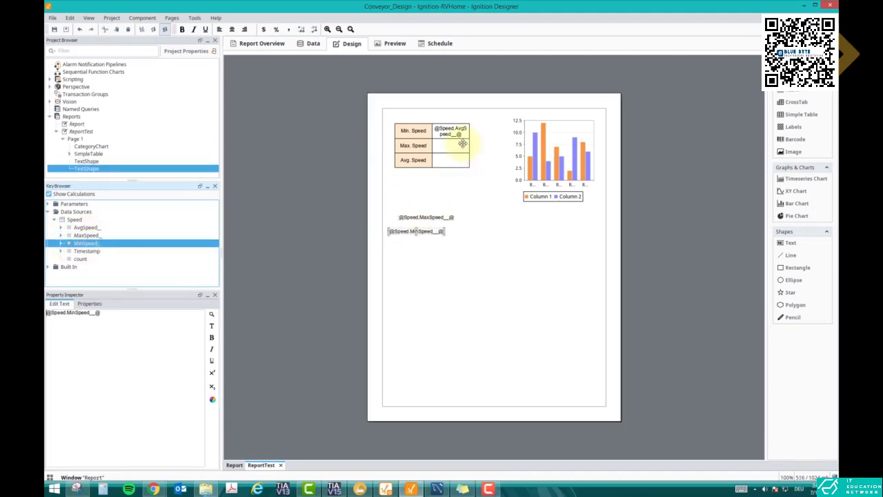
{"action": "left_click", "coordinate": [452, 131]}
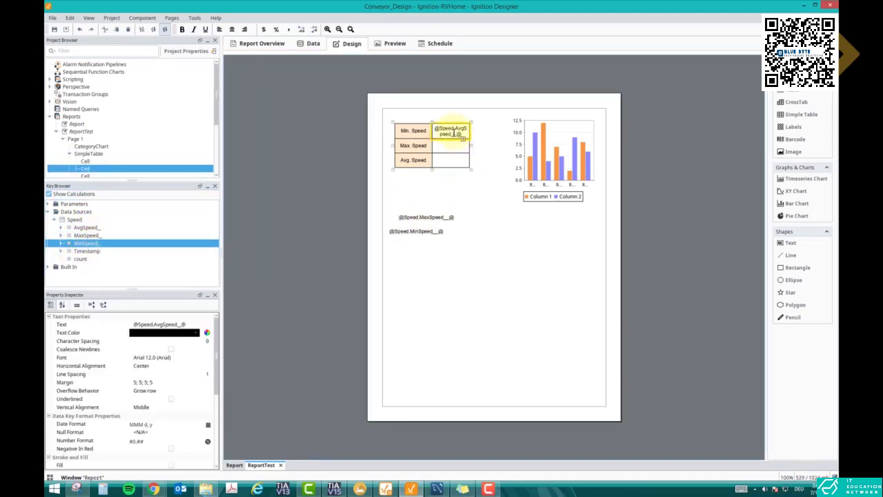
{"action": "double_click", "coordinate": [454, 133]}
{"action": "key", "text": "BackSpace"}
{"action": "left_click", "coordinate": [447, 161]}
{"action": "left_click", "coordinate": [414, 216]}
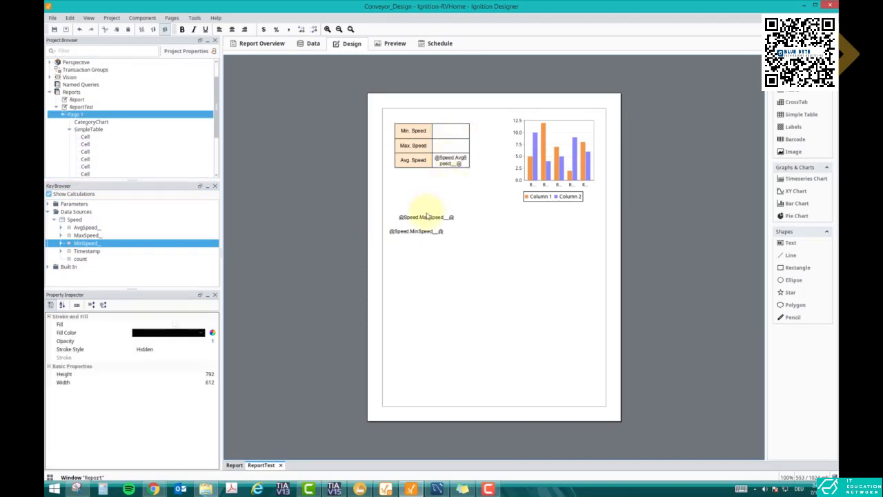
{"action": "left_click", "coordinate": [425, 215]}
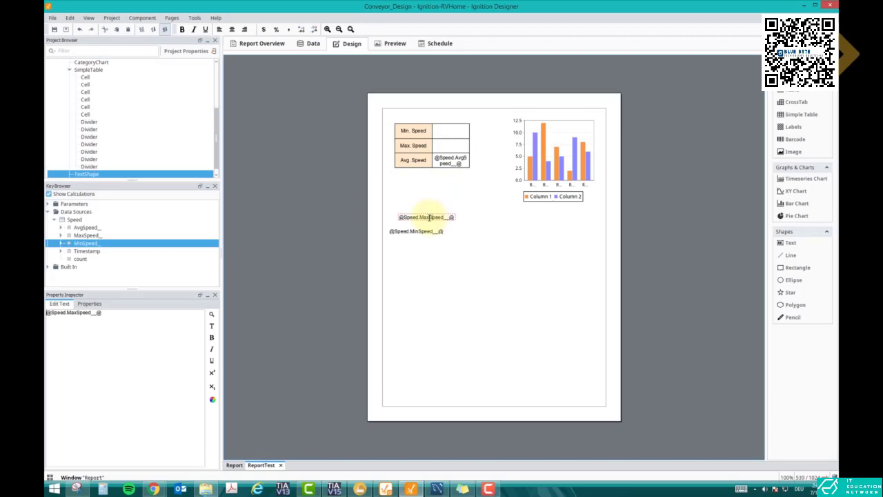
{"action": "left_click", "coordinate": [452, 146]}
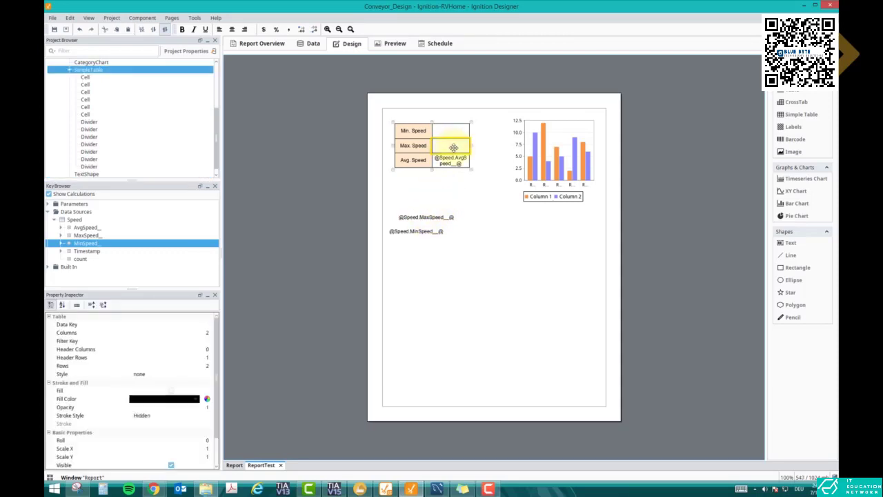
{"action": "key", "text": "ctrl+v"}
{"action": "left_click", "coordinate": [417, 231]}
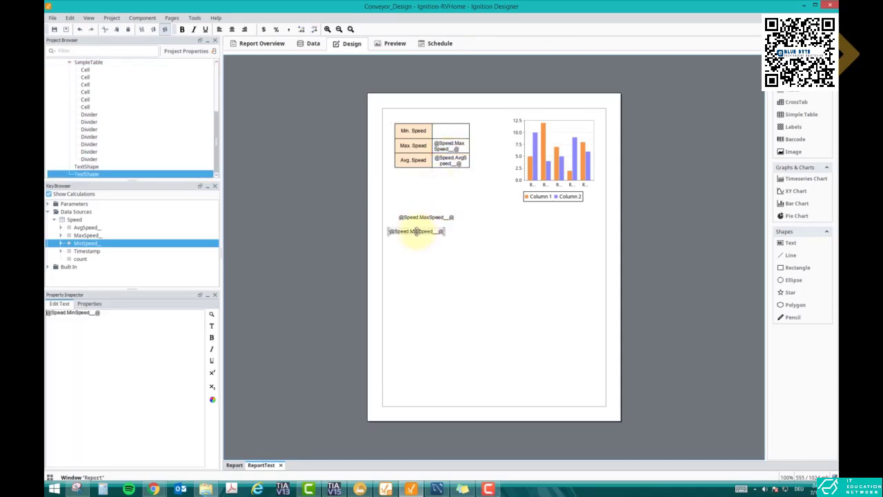
{"action": "triple_click", "coordinate": [412, 231]}
{"action": "key", "text": "ctrl+c"}
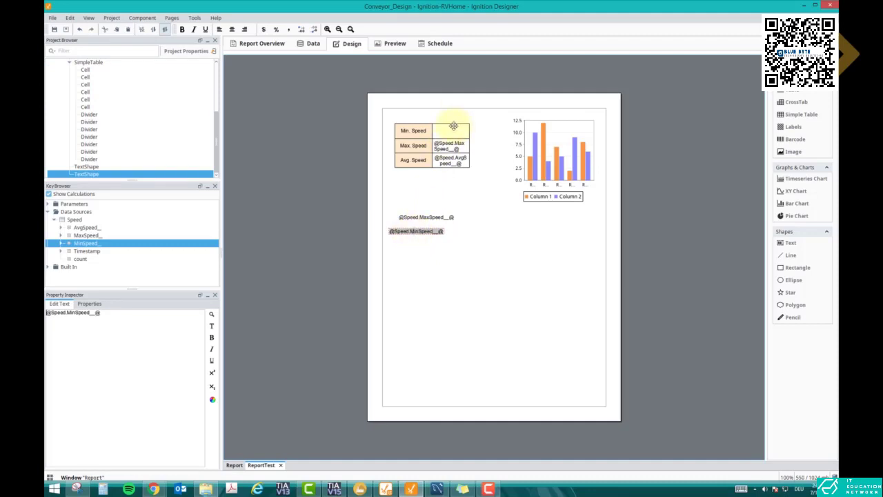
{"action": "left_click", "coordinate": [451, 131]}
{"action": "key", "text": "ctrl+v"}
{"action": "left_click_drag", "start_coordinate": [460, 202], "coordinate": [351, 246]}
{"action": "key", "text": "Delete"}
- Center the text horizontally in the MinSpeed__ and MaxSpeed__ value cells and preview the report
{"action": "left_click", "coordinate": [455, 129]}
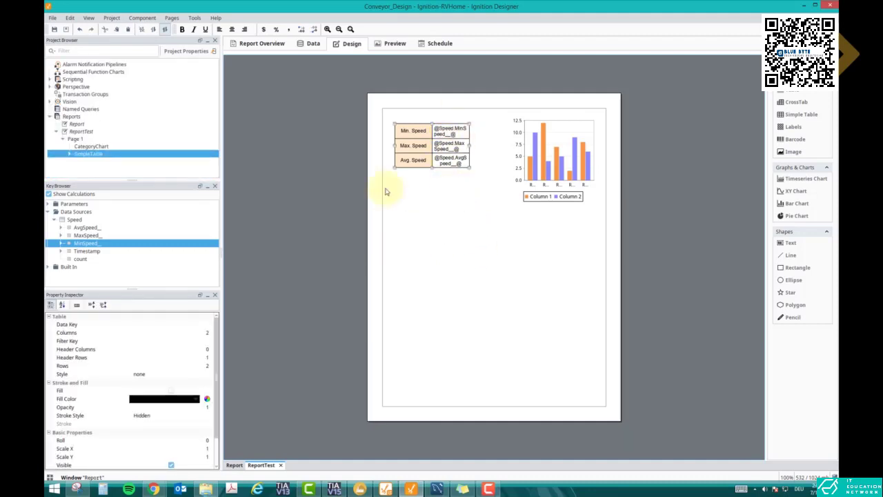
{"action": "left_click", "coordinate": [456, 128]}
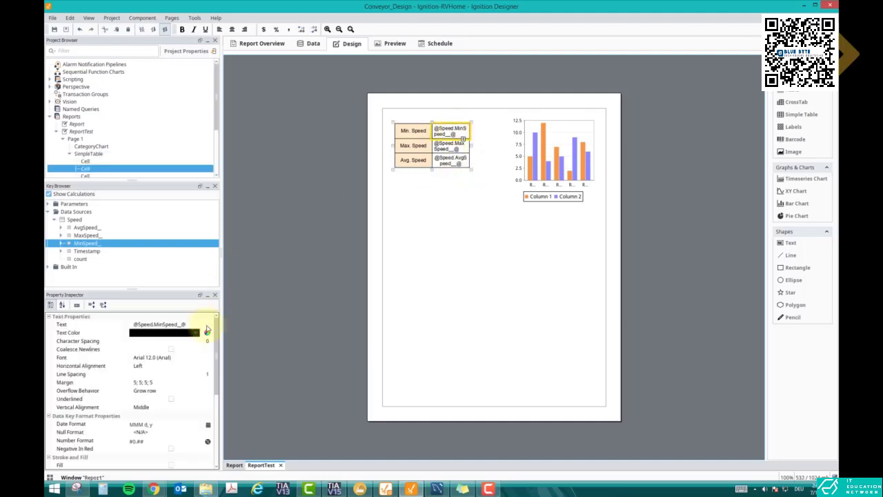
{"action": "left_click", "coordinate": [164, 366]}
{"action": "left_click", "coordinate": [161, 370]}
{"action": "left_click", "coordinate": [161, 392]}
{"action": "left_click", "coordinate": [449, 146]}
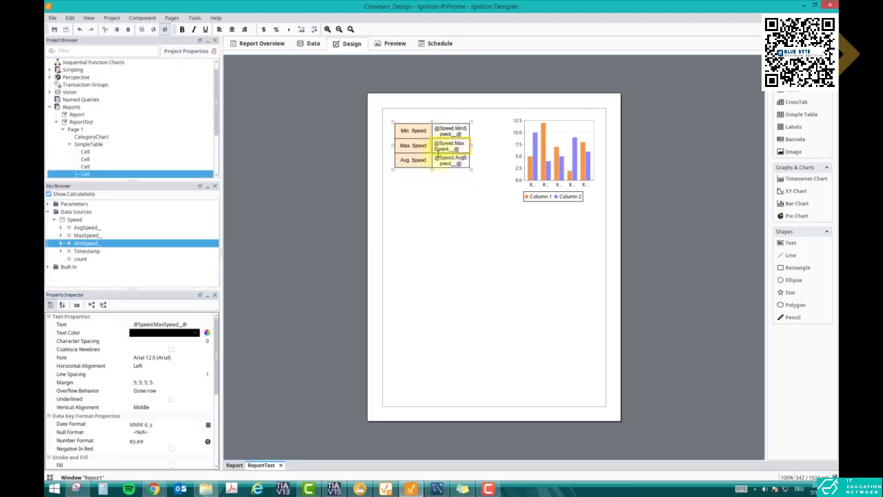
{"action": "left_click", "coordinate": [137, 368]}
{"action": "left_click", "coordinate": [138, 392]}
{"action": "left_click", "coordinate": [385, 243]}
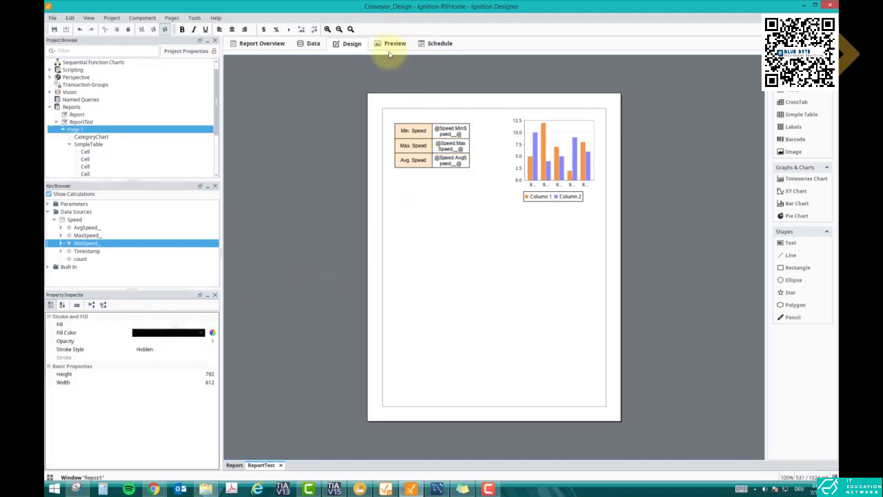
{"action": "left_click", "coordinate": [395, 44]}
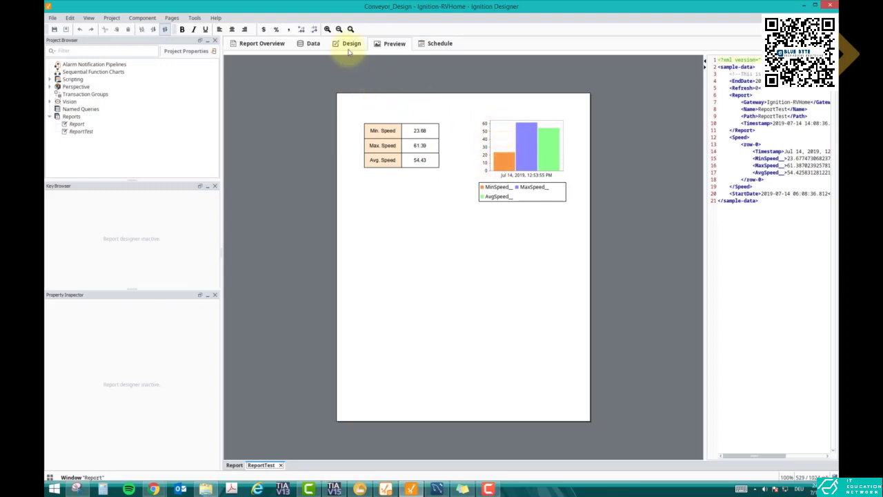
{"action": "left_click", "coordinate": [351, 44]}
- Move the speed table and the bar chart lower and closer together to leave room for a title
{"action": "left_click", "coordinate": [419, 156]}
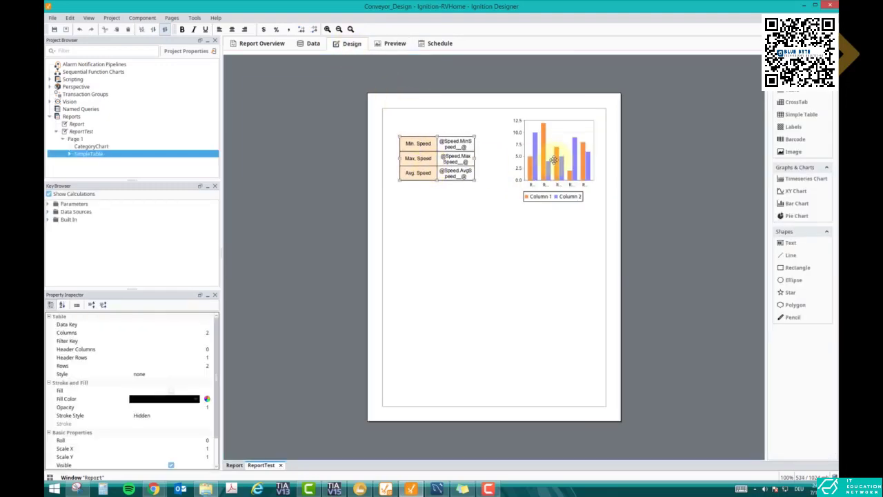
{"action": "left_click_drag", "start_coordinate": [555, 157], "coordinate": [541, 173]}
{"action": "left_click_drag", "start_coordinate": [453, 143], "coordinate": [461, 148]}
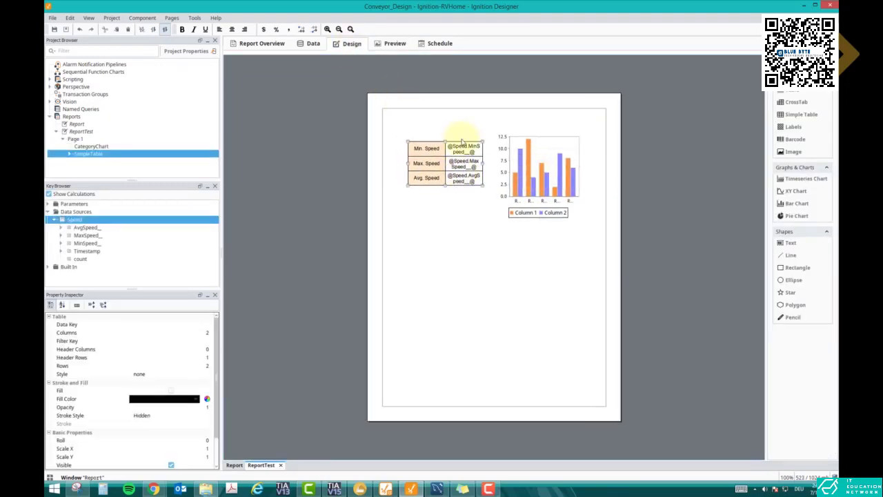
- Add a text shape reading Conveyor Control Report above the table and chart
{"action": "left_click", "coordinate": [468, 122]}
{"action": "left_click_drag", "start_coordinate": [783, 245], "coordinate": [453, 119]}
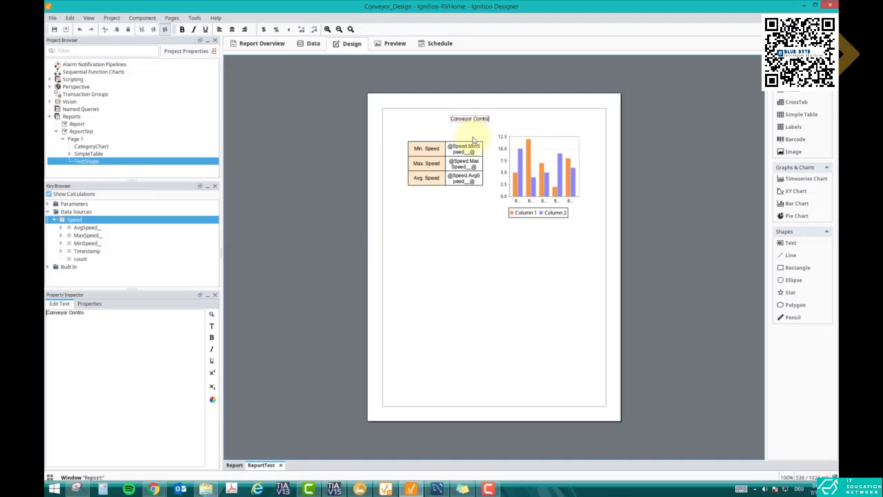
{"action": "left_click", "coordinate": [479, 134]}
- Set the report title's font size to 18 and move it up to the page's upper margin line
{"action": "left_click", "coordinate": [492, 118]}
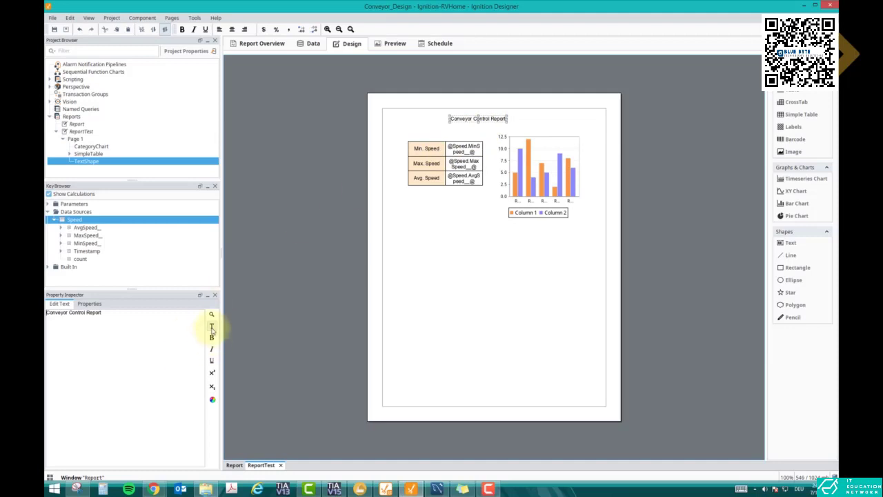
{"action": "left_click", "coordinate": [212, 327]}
{"action": "left_click", "coordinate": [480, 229]}
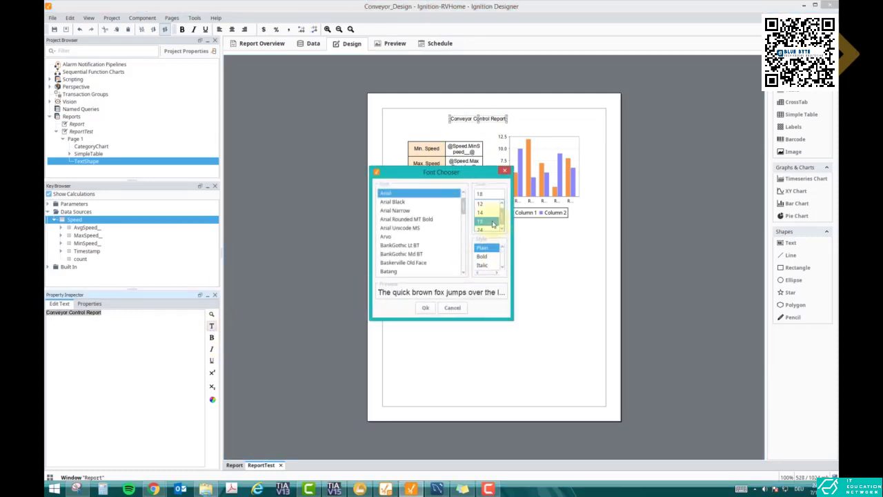
{"action": "left_click", "coordinate": [425, 307]}
{"action": "mouse_move", "coordinate": [509, 124]}
{"action": "left_mouse_down"}
{"action": "mouse_move", "coordinate": [544, 127]}
{"action": "mouse_move", "coordinate": [504, 111]}
{"action": "left_mouse_up"}
{"action": "left_click", "coordinate": [372, 78]}
- Preview the report and nudge the speed table slightly farther away from the bar chart
{"action": "left_click", "coordinate": [392, 43]}
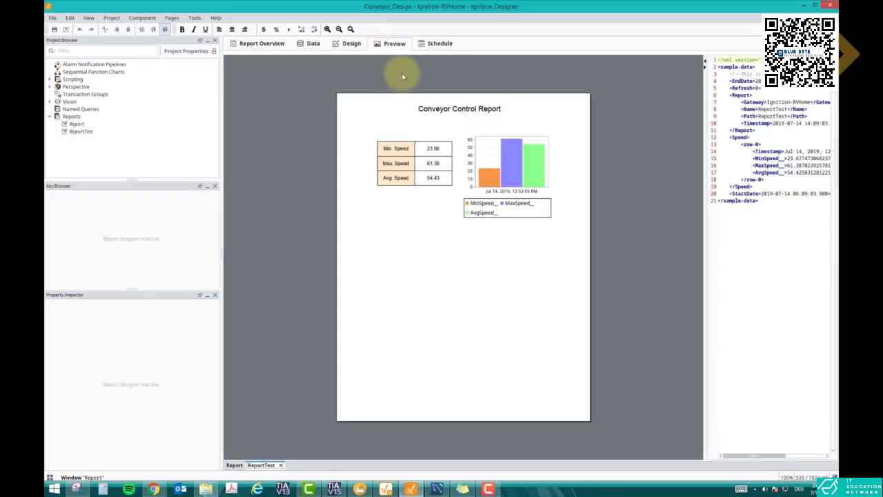
{"action": "left_click", "coordinate": [351, 43]}
{"action": "left_click", "coordinate": [427, 160]}
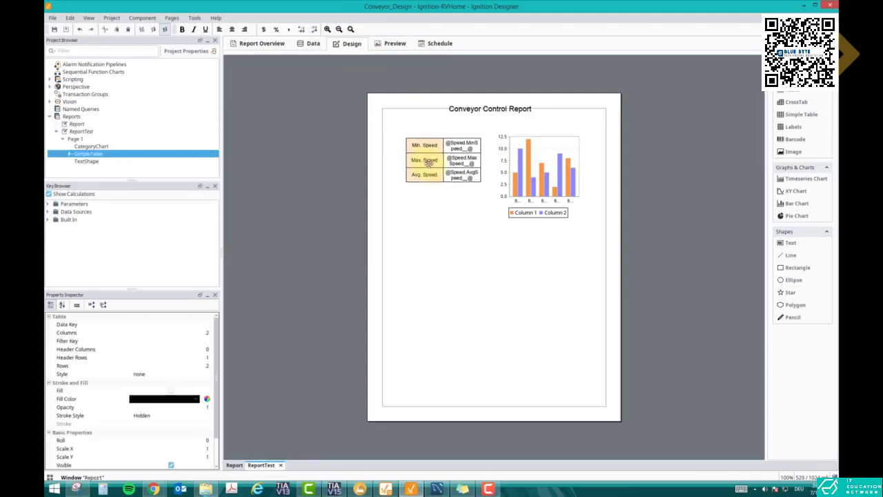
{"action": "left_click_drag", "start_coordinate": [428, 168], "coordinate": [428, 175]}
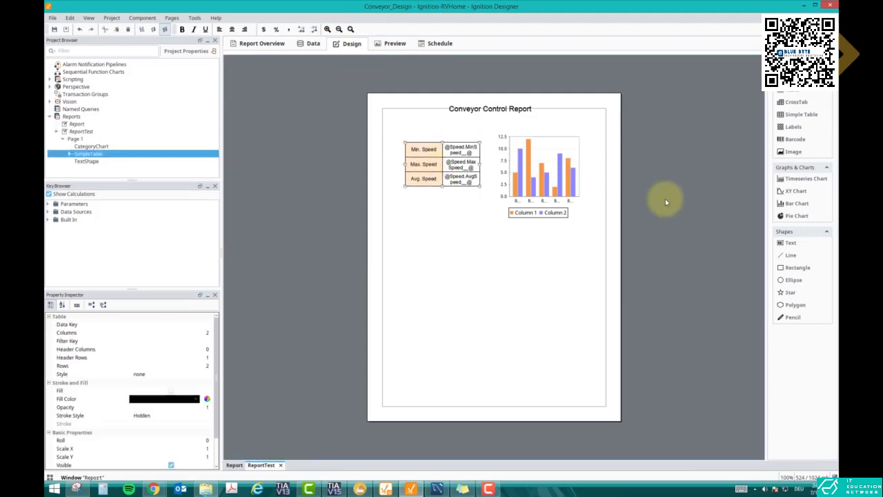
- Add a text shape reading Speed Information just above the speed table
{"action": "left_click", "coordinate": [790, 242]}
{"action": "left_click", "coordinate": [403, 123]}
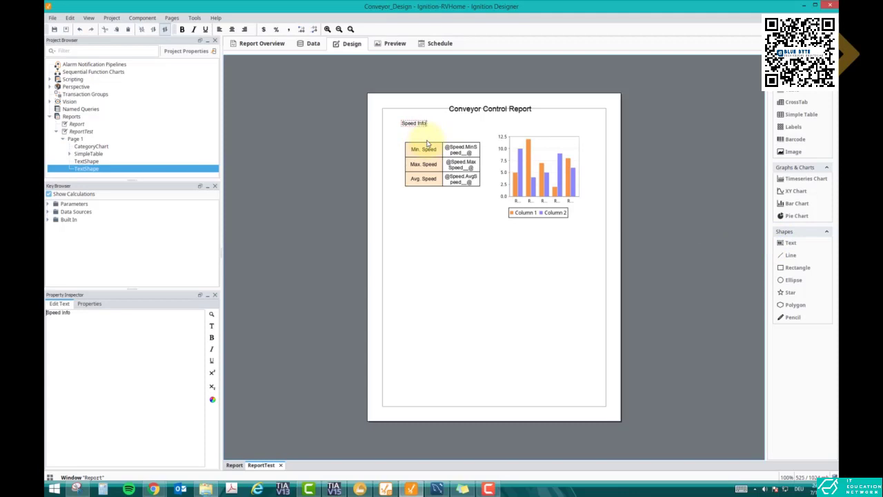
{"action": "left_click", "coordinate": [430, 121]}
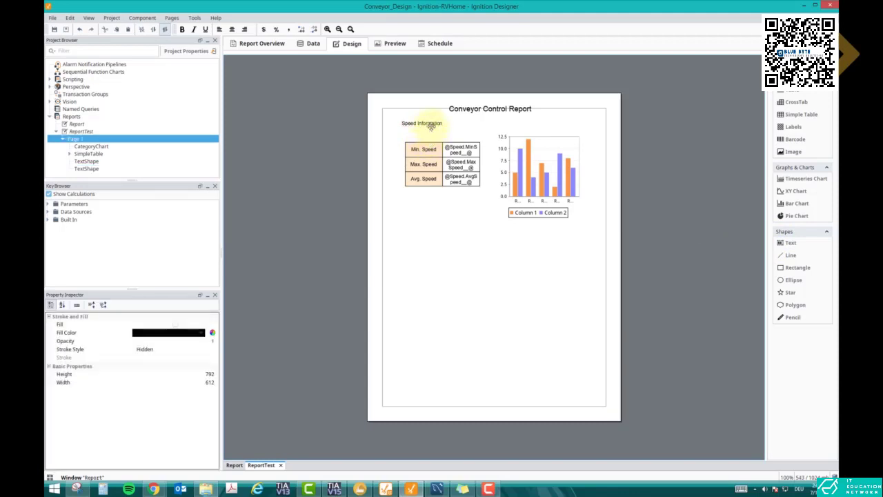
- Make the Speed Information heading bold, increase its font size and place it directly above the speed table
{"action": "left_click", "coordinate": [212, 337]}
{"action": "left_click_drag", "start_coordinate": [444, 124], "coordinate": [426, 131]}
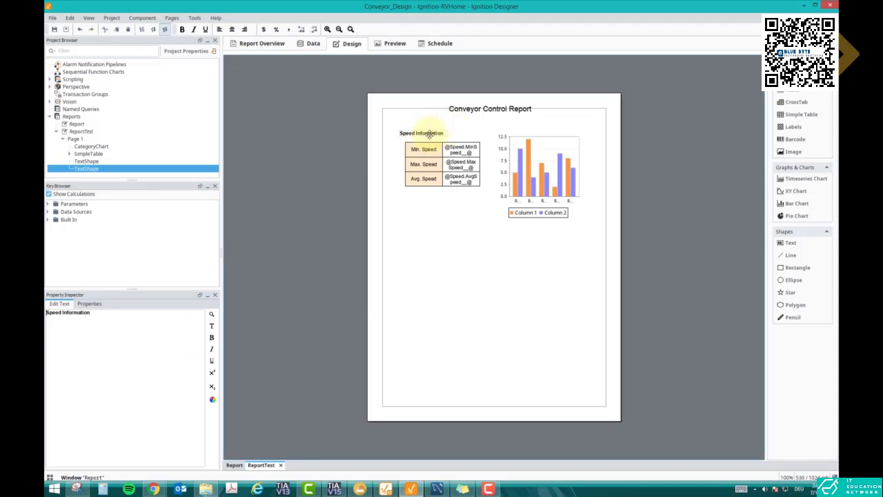
{"action": "left_click", "coordinate": [212, 326]}
{"action": "left_click", "coordinate": [486, 212]}
{"action": "left_click", "coordinate": [426, 304]}
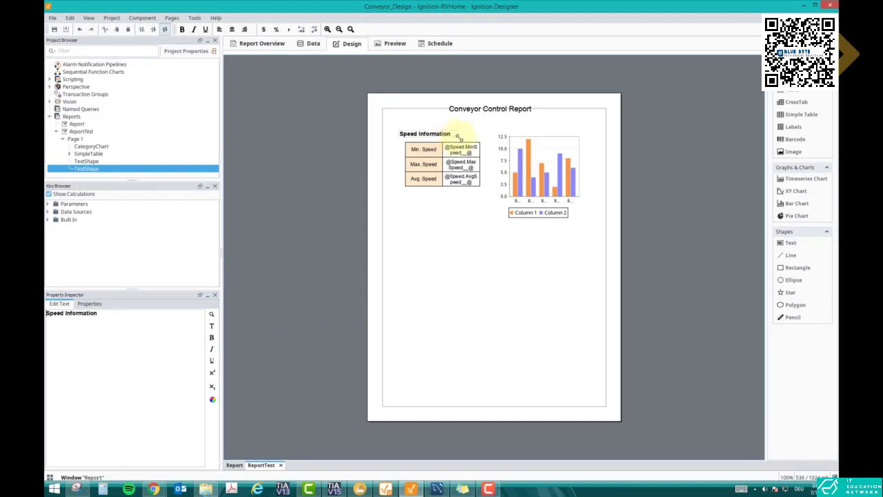
- Shift the speed table and bar chart slightly lower beneath the heading and widen the chart
{"action": "left_click_drag", "start_coordinate": [440, 155], "coordinate": [436, 152]}
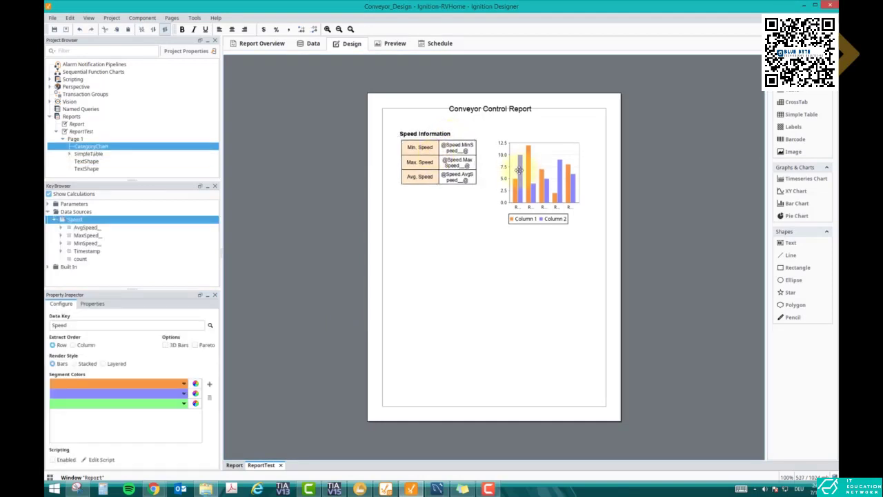
{"action": "left_click_drag", "start_coordinate": [453, 163], "coordinate": [456, 169]}
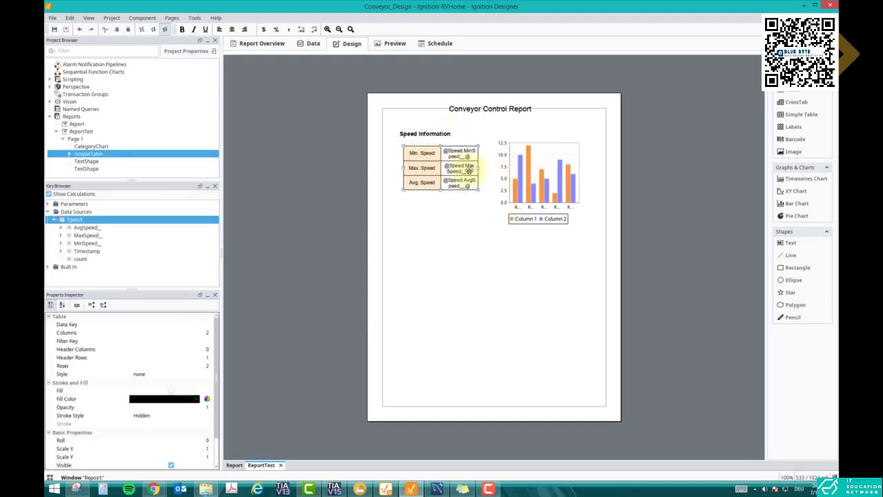
{"action": "left_click", "coordinate": [538, 178]}
{"action": "left_click_drag", "start_coordinate": [578, 185], "coordinate": [591, 186]}
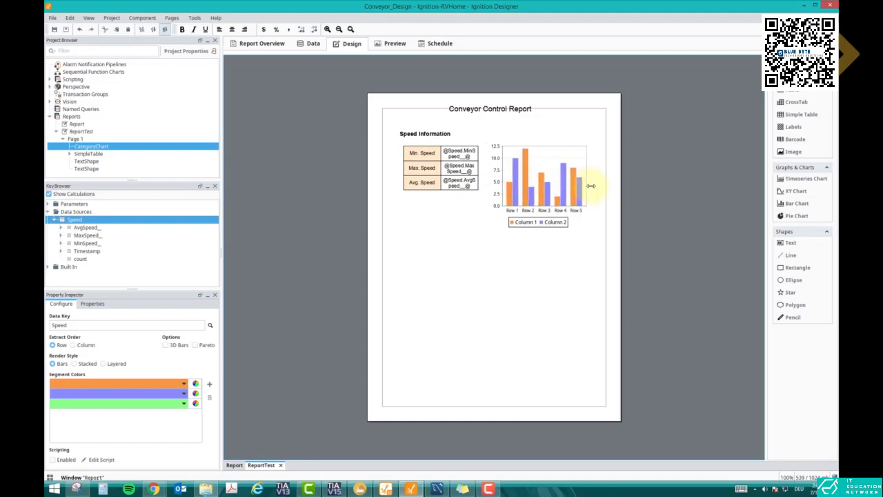
- Preview the finished report and look at its schedule settings
{"action": "left_click", "coordinate": [395, 45]}
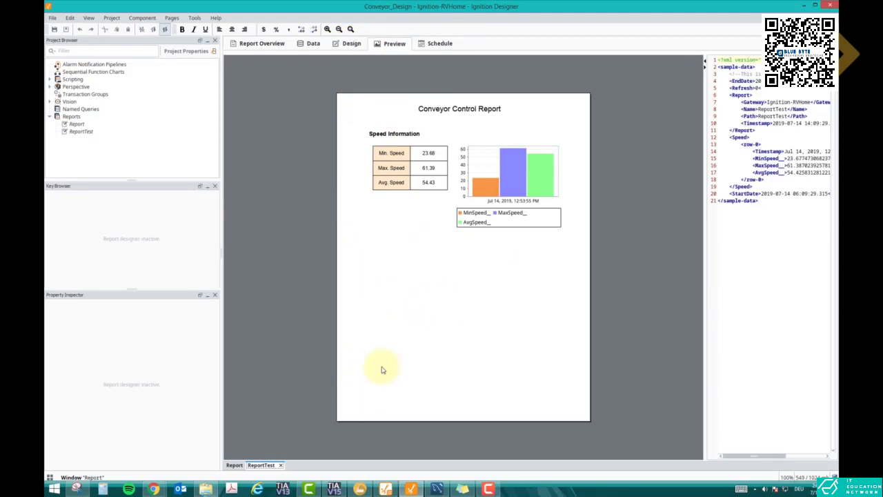
{"action": "left_click", "coordinate": [353, 44]}
{"action": "left_click", "coordinate": [392, 44]}
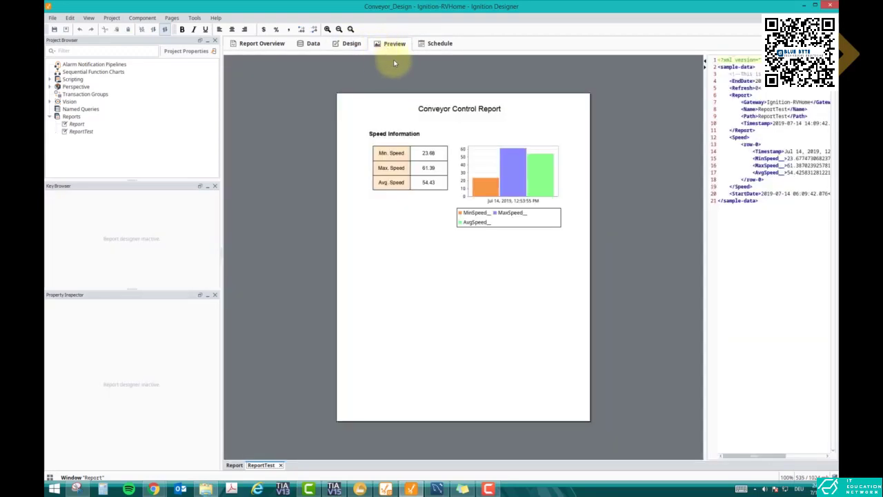
{"action": "left_click", "coordinate": [426, 45]}
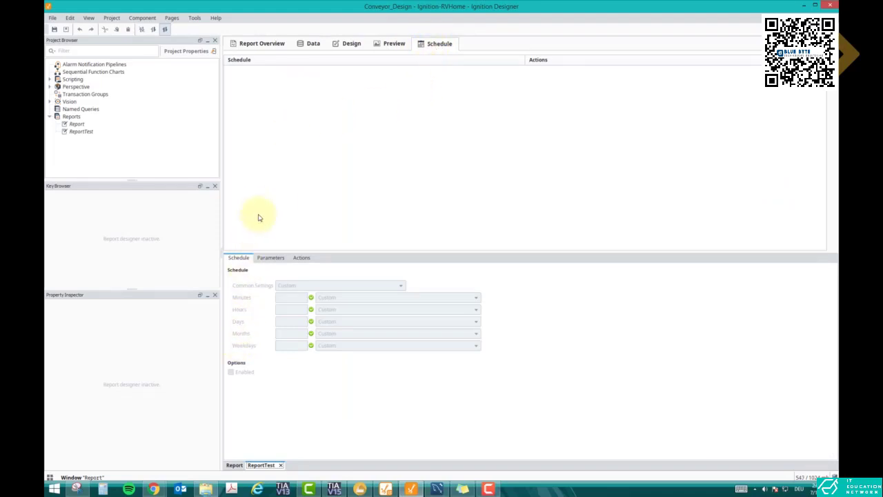
{"action": "left_click", "coordinate": [350, 43]}
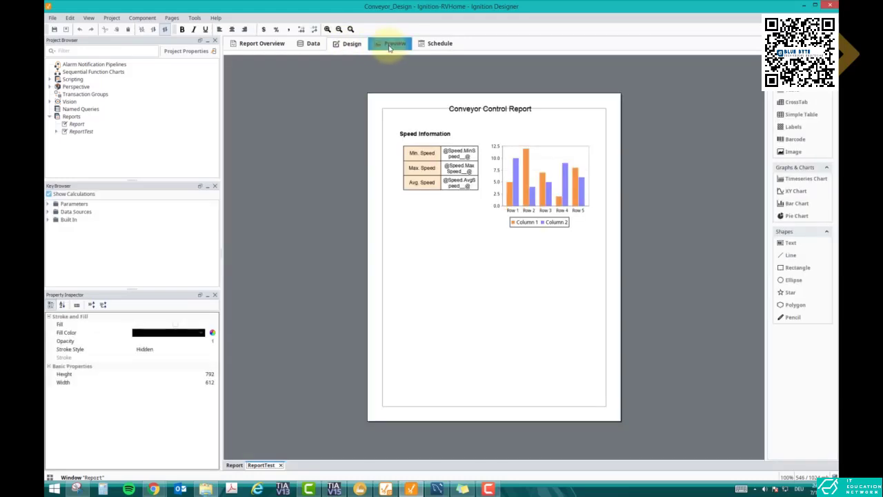
{"action": "left_click", "coordinate": [392, 43]}
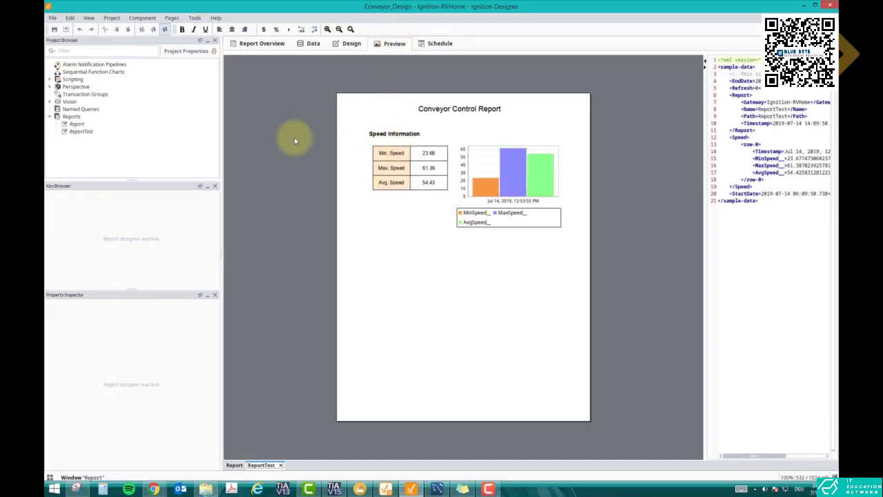
- Create a new Vision main window named Report2
{"action": "left_click", "coordinate": [52, 101]}
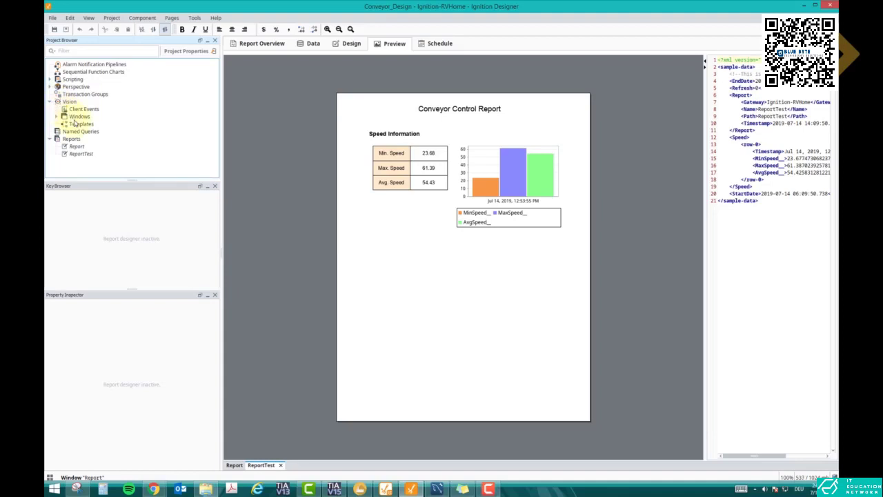
{"action": "left_click", "coordinate": [69, 116]}
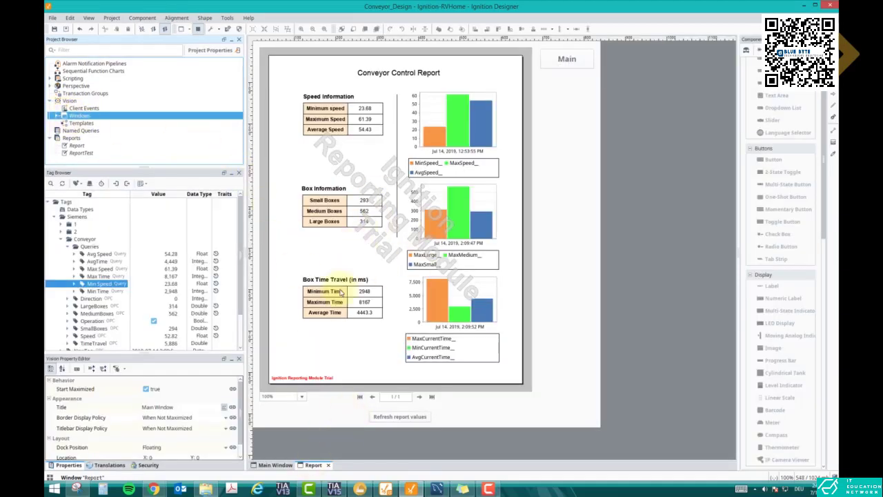
{"action": "left_click", "coordinate": [273, 465]}
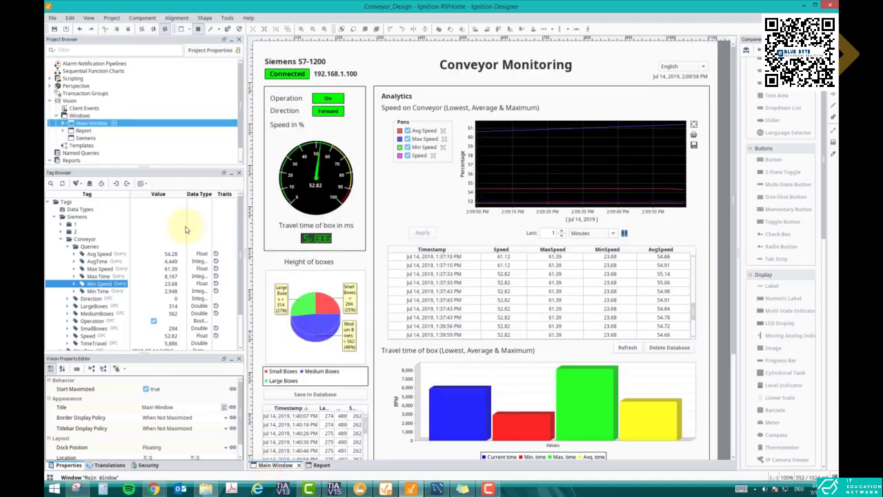
{"action": "right_click", "coordinate": [81, 116]}
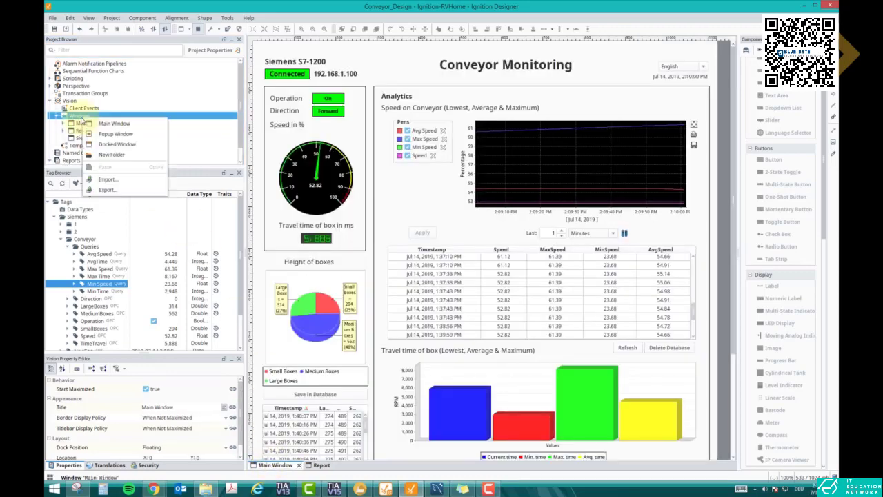
{"action": "left_click", "coordinate": [104, 123]}
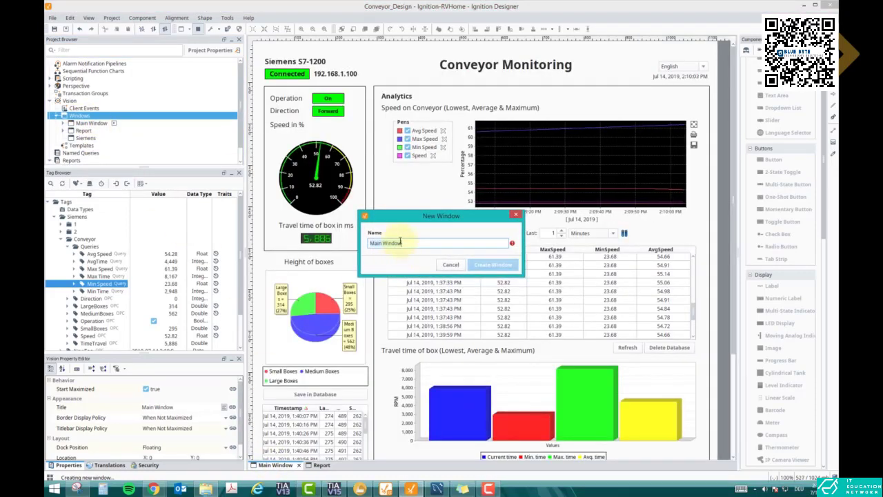
{"action": "type", "text": "Rerpot"}
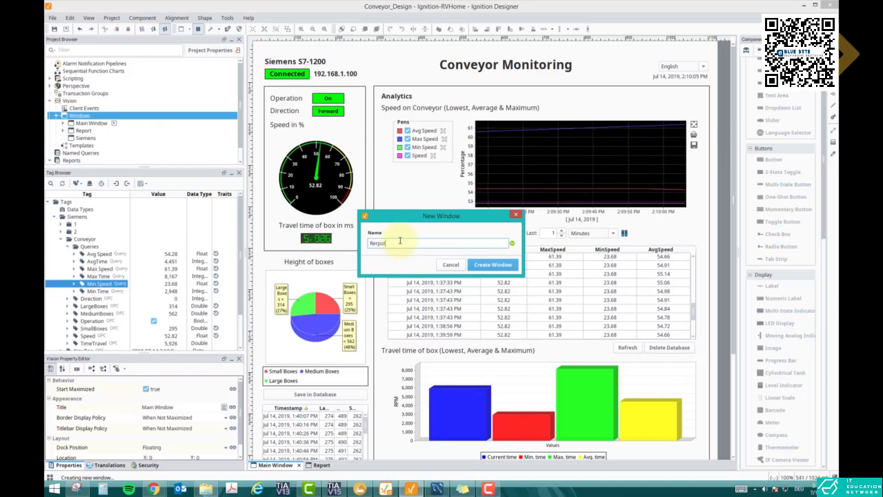
{"action": "key", "text": "BackSpace"}
{"action": "key", "text": "BackSpace"}
{"action": "key", "text": "BackSpace"}
{"action": "type", "text": "port2"}
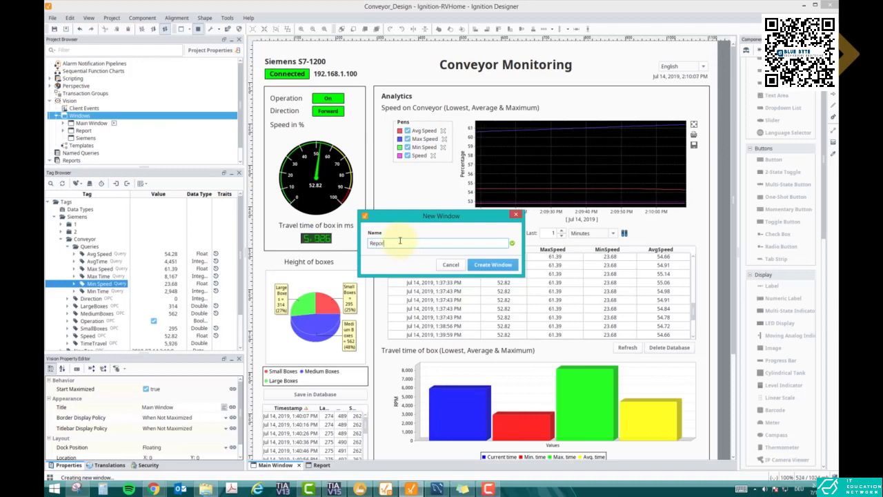
{"action": "left_click", "coordinate": [486, 266]}
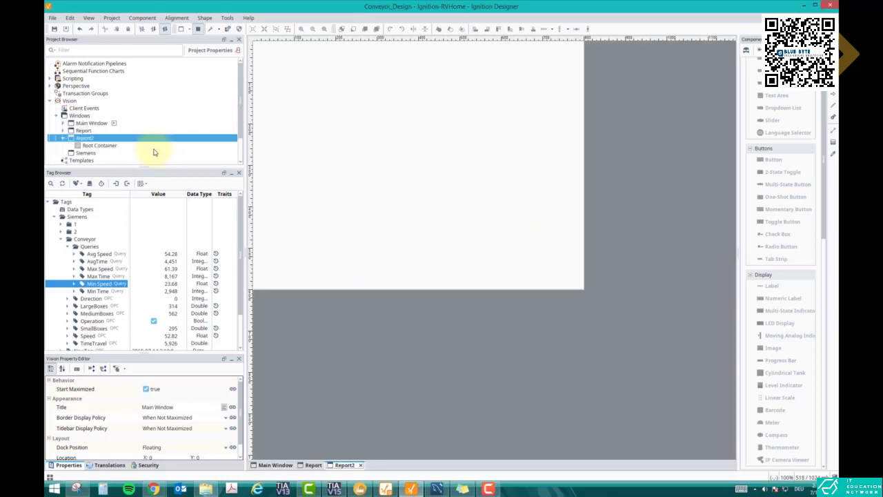
- Add a Report Viewer component to the empty Report2 window, using the existing Report window as reference
{"action": "left_click", "coordinate": [89, 146]}
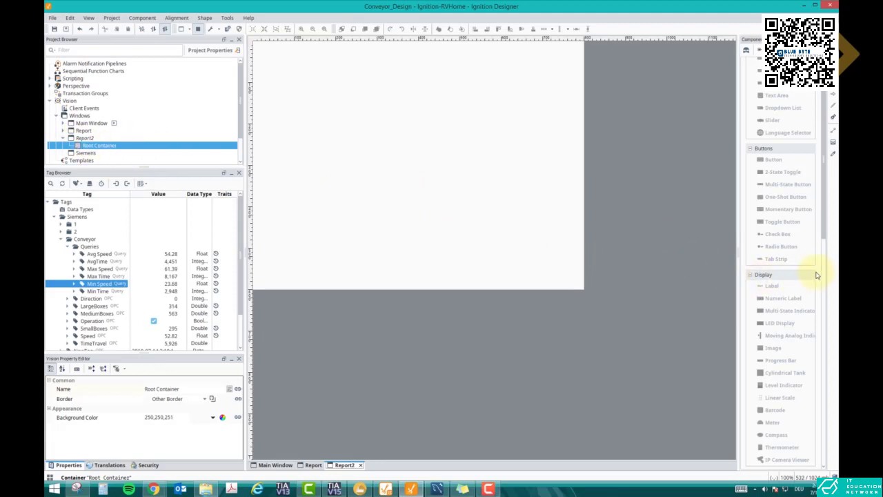
{"action": "scroll", "coordinate": [823, 275], "scroll_direction": "down", "scroll_amount": 10}
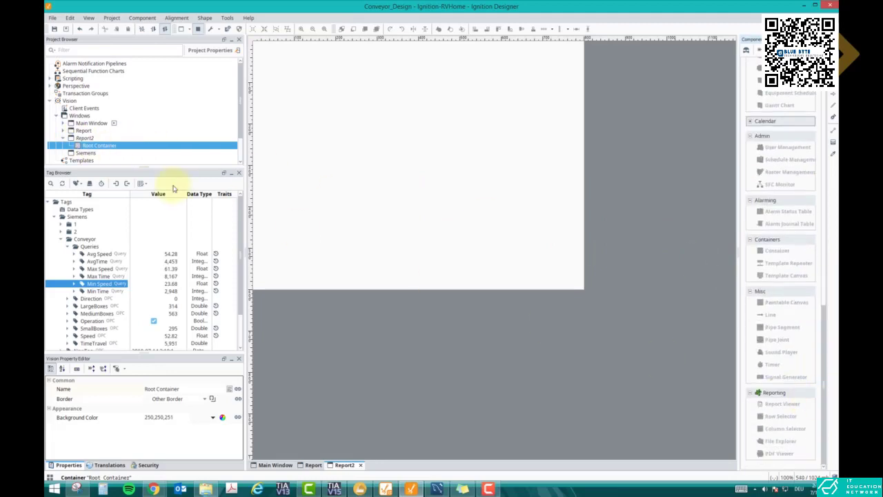
{"action": "left_click", "coordinate": [87, 138]}
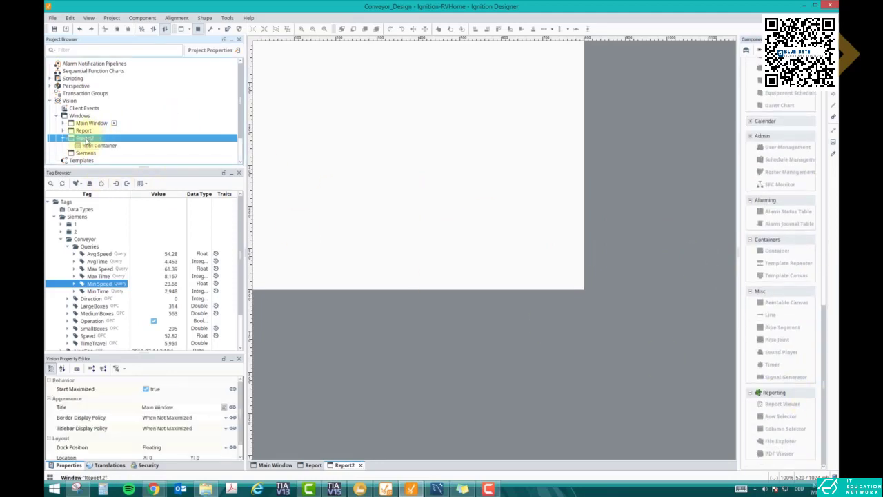
{"action": "left_click", "coordinate": [83, 130]}
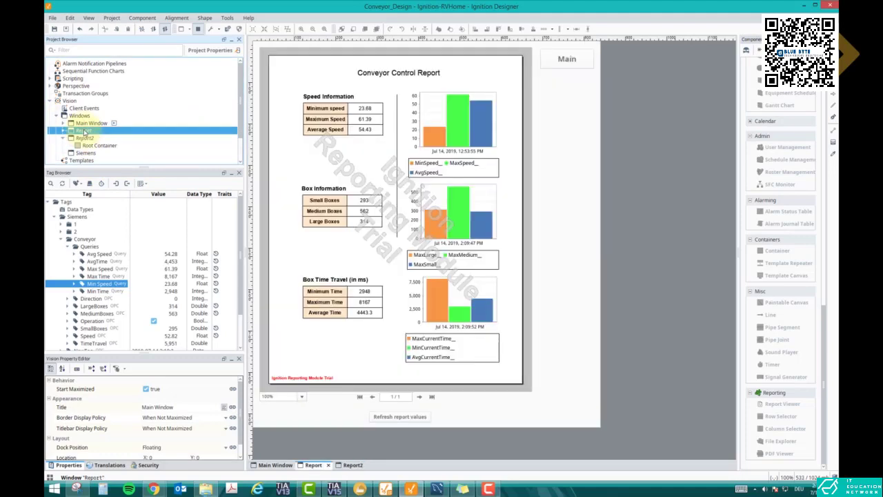
{"action": "left_click", "coordinate": [84, 138]}
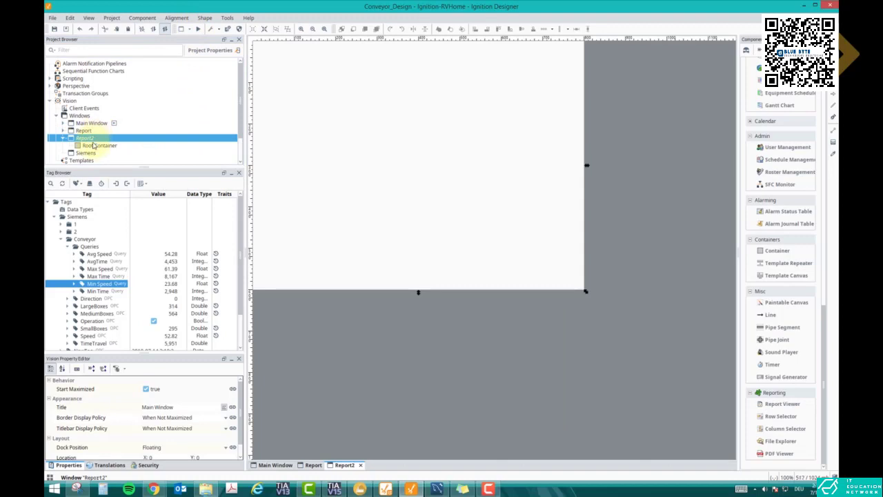
{"action": "left_click_drag", "start_coordinate": [776, 404], "coordinate": [430, 150]}
{"action": "left_click_drag", "start_coordinate": [479, 193], "coordinate": [370, 187]}
{"action": "left_click", "coordinate": [544, 236]}
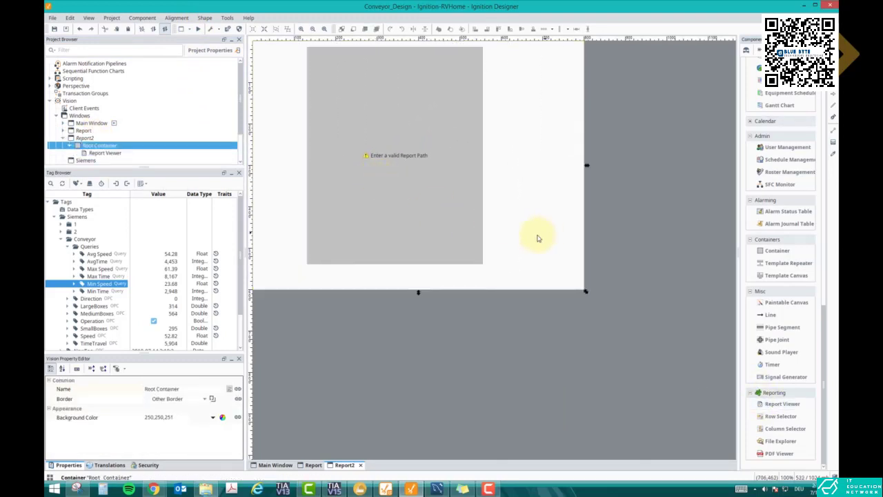
- Reshape the Report2 window to portrait format and enlarge the Report Viewer inside it to about 603 × 774
{"action": "left_click_drag", "start_coordinate": [586, 290], "coordinate": [510, 365]}
{"action": "left_click_drag", "start_coordinate": [424, 207], "coordinate": [380, 210]}
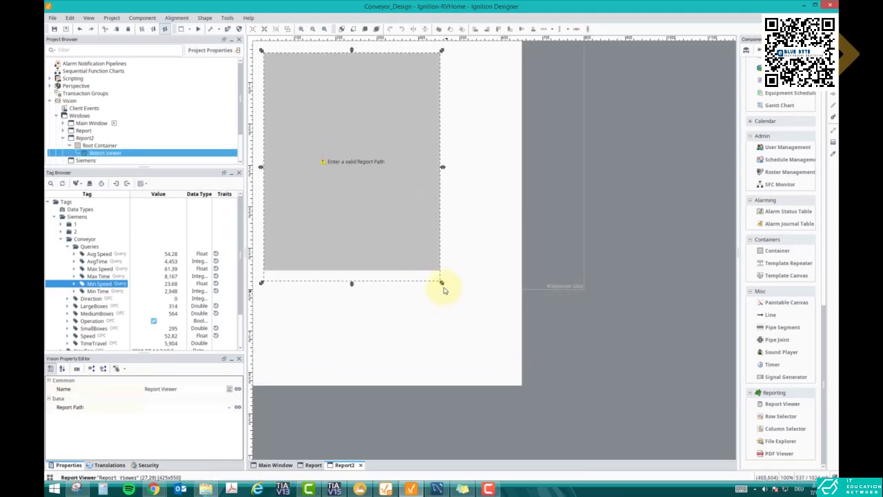
{"action": "left_click_drag", "start_coordinate": [442, 283], "coordinate": [516, 376]}
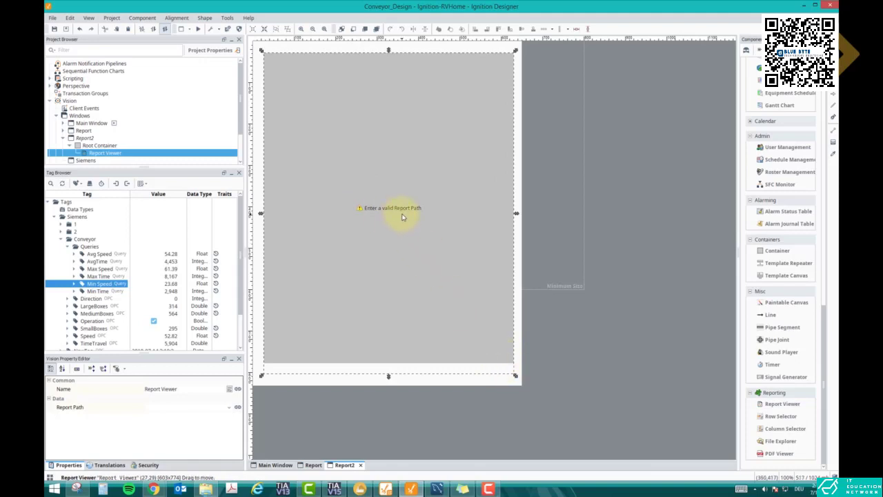
- Set the Report Viewer's report path to ReportTest and extend the viewer's height to about 803
{"action": "left_click", "coordinate": [229, 408]}
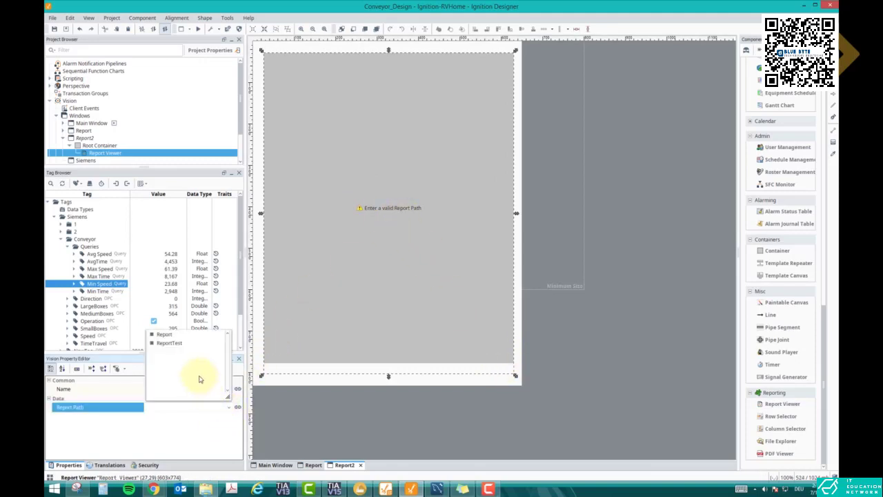
{"action": "left_click", "coordinate": [171, 343]}
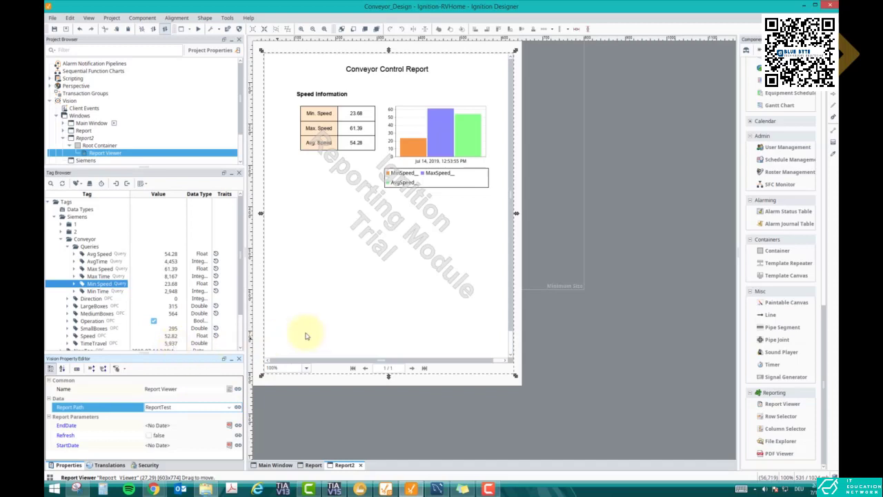
{"action": "mouse_move", "coordinate": [389, 376]}
{"action": "left_mouse_down"}
{"action": "mouse_move", "coordinate": [388, 342]}
{"action": "mouse_move", "coordinate": [395, 387]}
{"action": "left_mouse_up"}
{"action": "left_click", "coordinate": [406, 358]}
{"action": "left_click", "coordinate": [401, 334]}
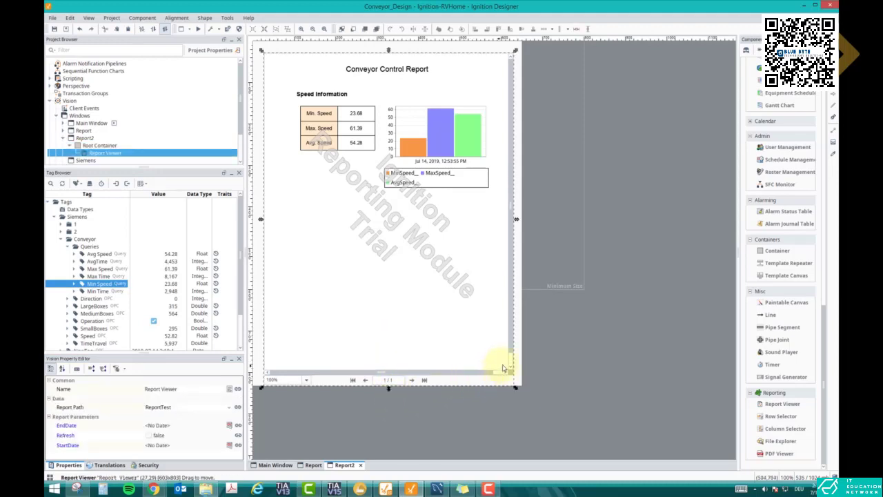
- Enlarge the Report2 window and the Report Viewer, the viewer to about 655 × 834, and move the viewer away from the window's edges
{"action": "left_click", "coordinate": [523, 384]}
{"action": "left_click_drag", "start_coordinate": [522, 384], "coordinate": [583, 450]}
{"action": "left_click", "coordinate": [509, 382]}
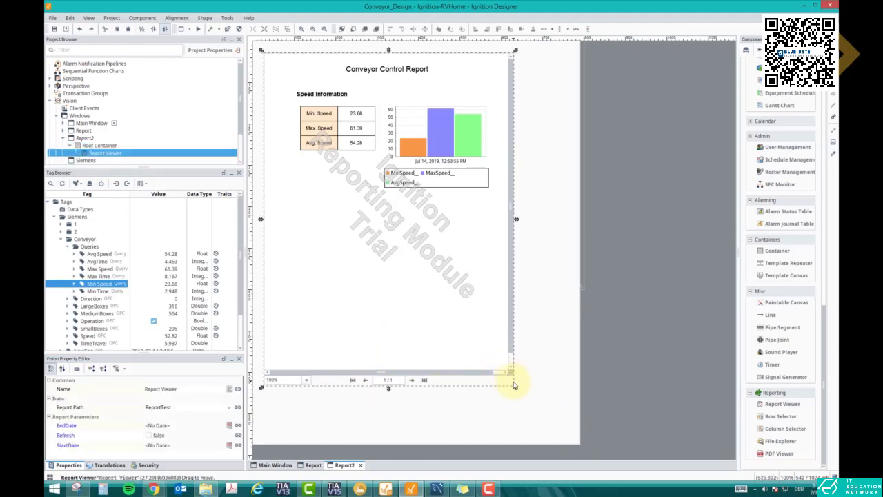
{"action": "left_click_drag", "start_coordinate": [513, 386], "coordinate": [537, 405]}
{"action": "mouse_move", "coordinate": [467, 330]}
{"action": "left_mouse_down"}
{"action": "mouse_move", "coordinate": [483, 331]}
{"action": "mouse_move", "coordinate": [481, 339]}
{"action": "left_mouse_up"}
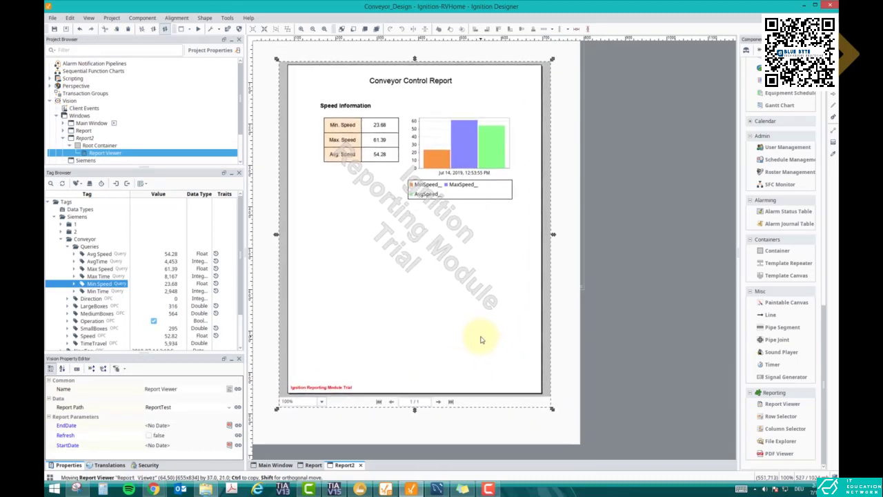
{"action": "left_click", "coordinate": [414, 424]}
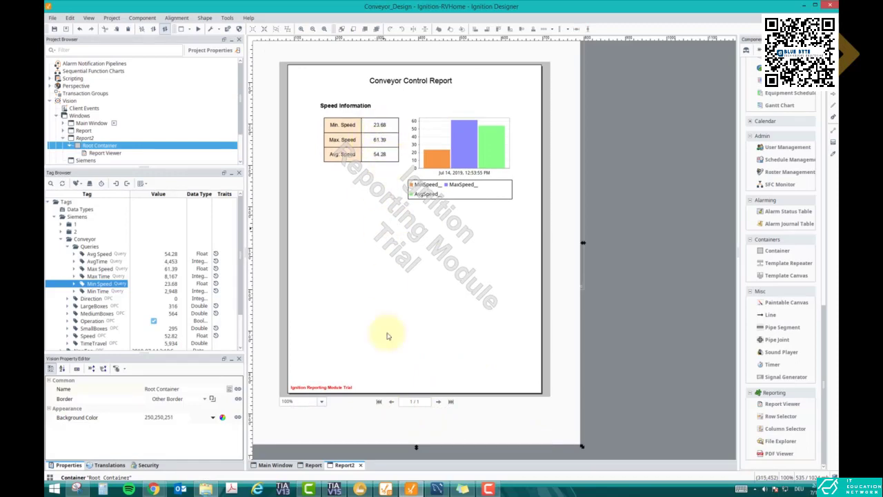
- Switch to Factory I/O to lower the conveyor speed to about 36.67 %, and return to Ignition Designer's Main Window to check the gauge
{"action": "left_click", "coordinate": [359, 489]}
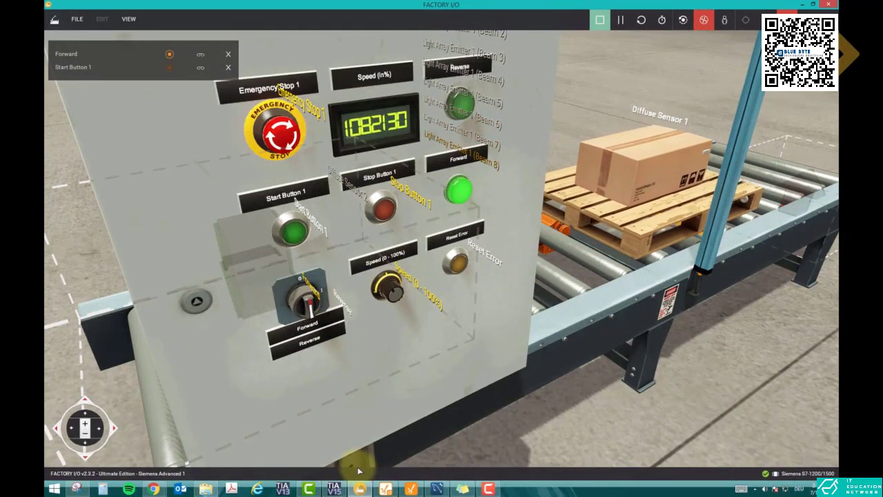
{"action": "left_click", "coordinate": [359, 489]}
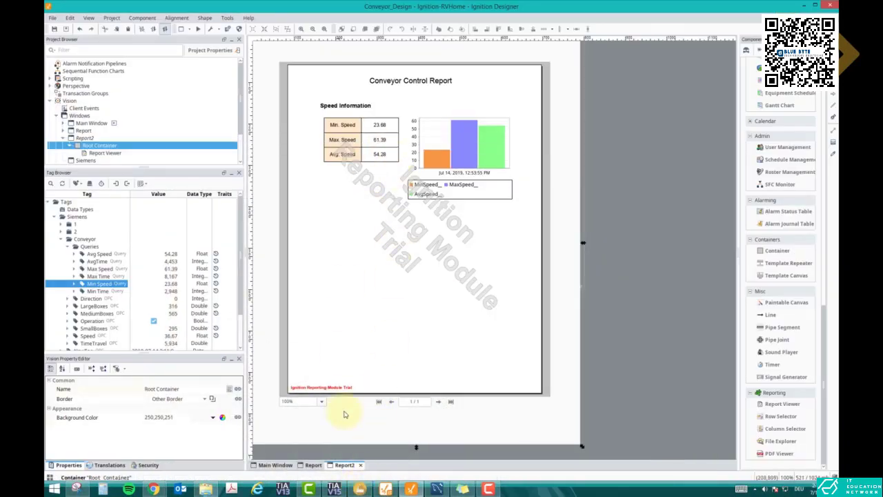
{"action": "left_click", "coordinate": [275, 464]}
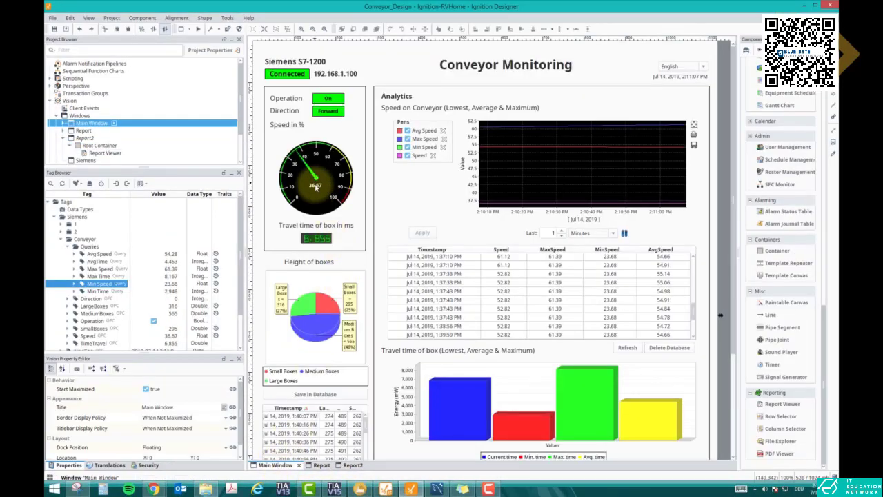
- Compare the minimum, maximum and average speeds in the Report2 window with the speed table in the Main Window
{"action": "left_click", "coordinate": [355, 466]}
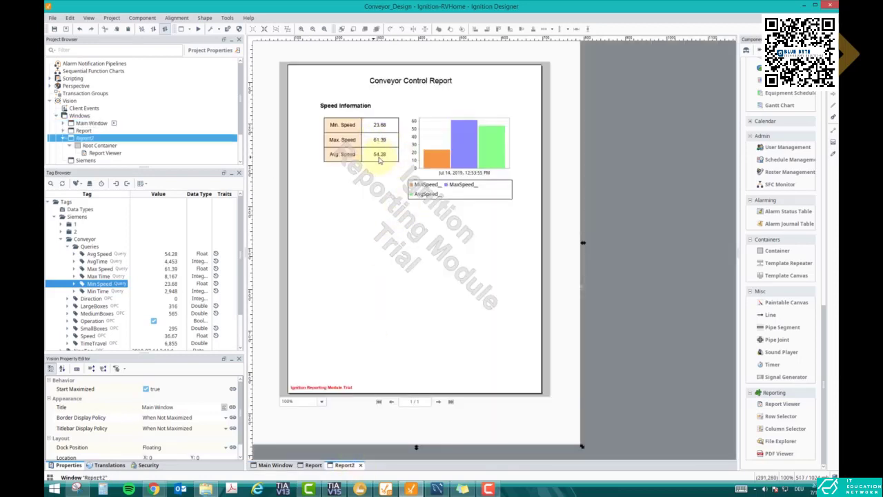
{"action": "left_click", "coordinate": [275, 465]}
{"action": "scroll", "coordinate": [532, 286], "scroll_direction": "down", "scroll_amount": 1}
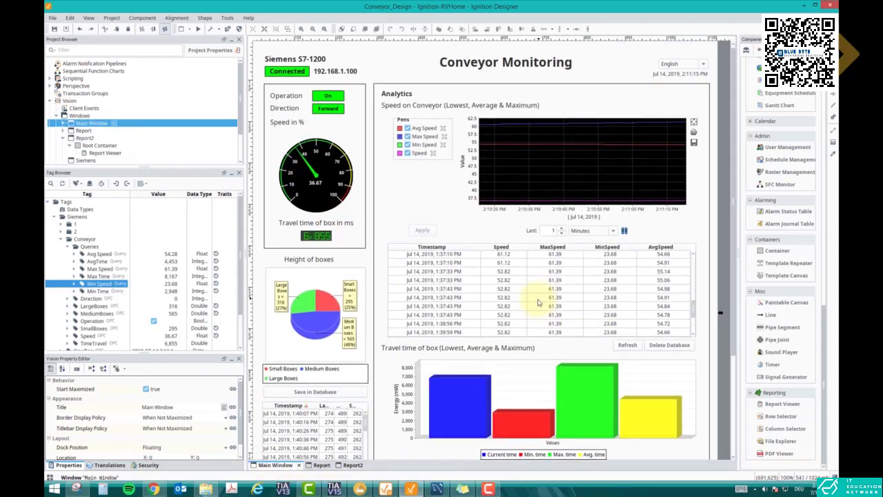
- Start preview mode and refresh the speed table in the Main Window to show its newest rows
{"action": "left_click_drag", "start_coordinate": [694, 310], "coordinate": [694, 309]}
{"action": "key", "text": "F5"}
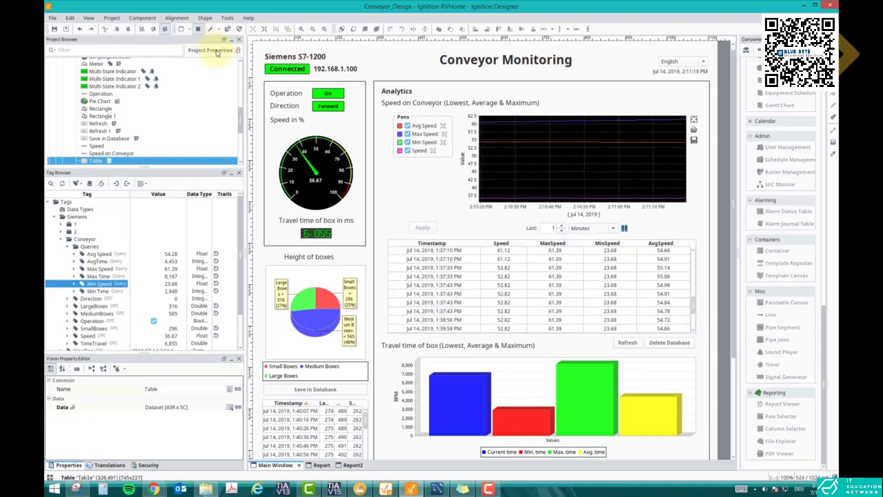
{"action": "scroll", "coordinate": [692, 311], "scroll_direction": "down", "scroll_amount": 3}
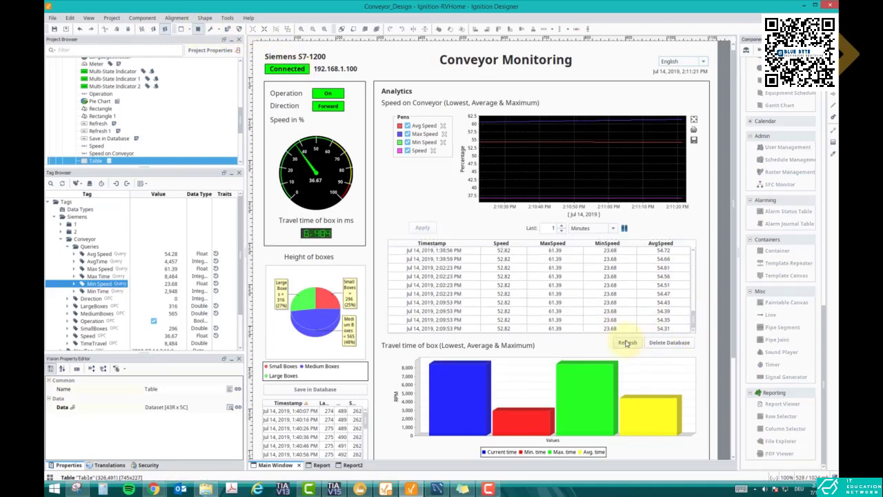
{"action": "scroll", "coordinate": [694, 319], "scroll_direction": "down", "scroll_amount": 1}
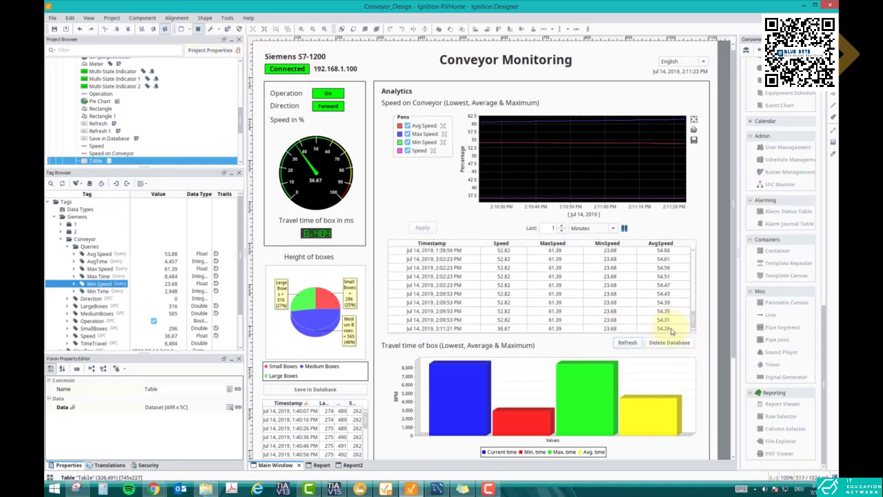
- Check Report2's speed information again against the refreshed speed table in the Main Window
{"action": "left_click", "coordinate": [351, 465]}
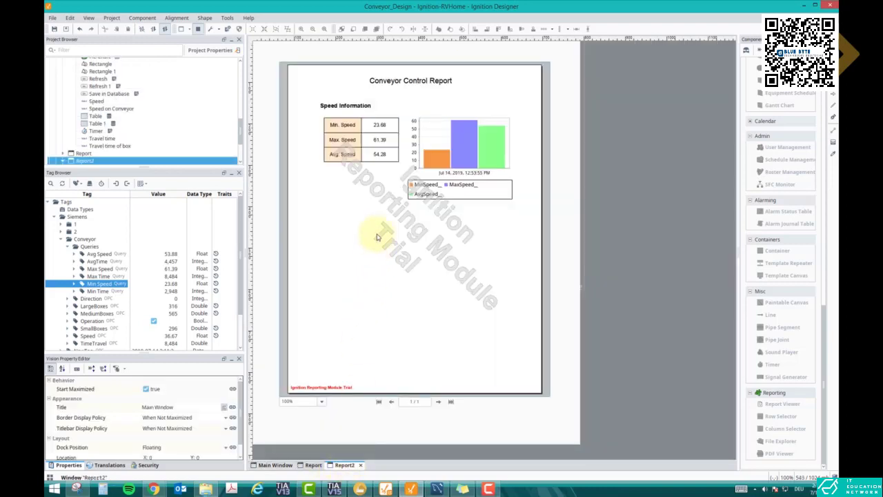
{"action": "left_click", "coordinate": [276, 465]}
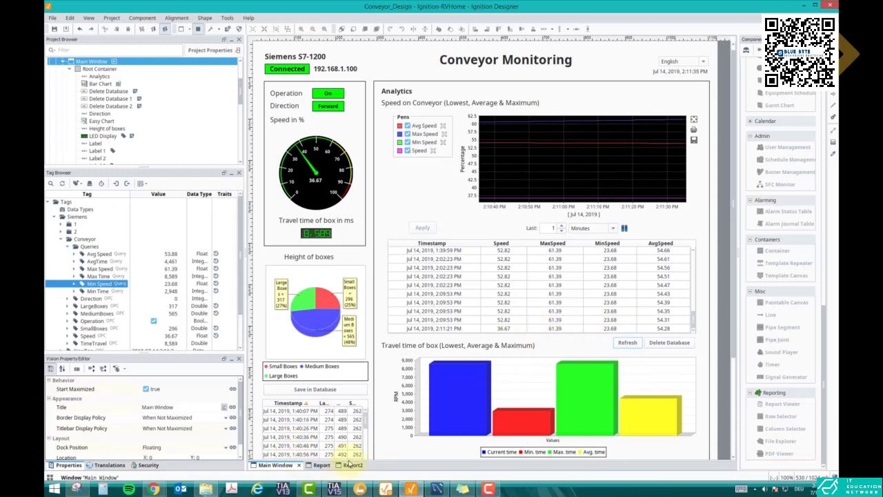
{"action": "left_click", "coordinate": [352, 465]}
{"action": "left_click", "coordinate": [276, 465]}
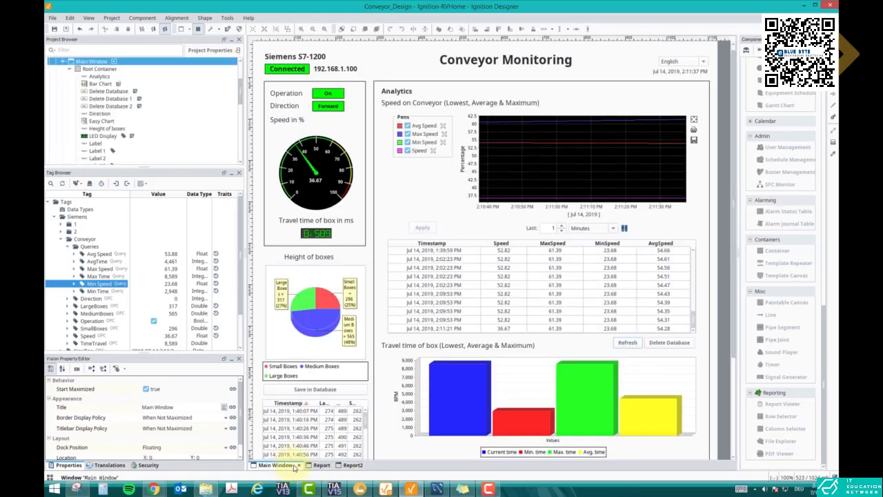
- Switch to Factory I/O to raise the conveyor speed to about 70.82 %, and return to Ignition Designer to refresh the speed table
{"action": "left_click", "coordinate": [360, 489]}
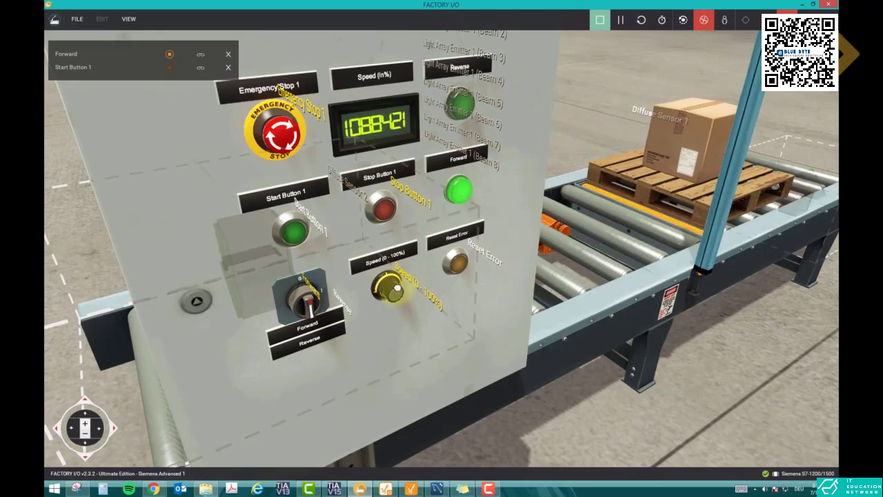
{"action": "key", "text": "alt+Tab"}
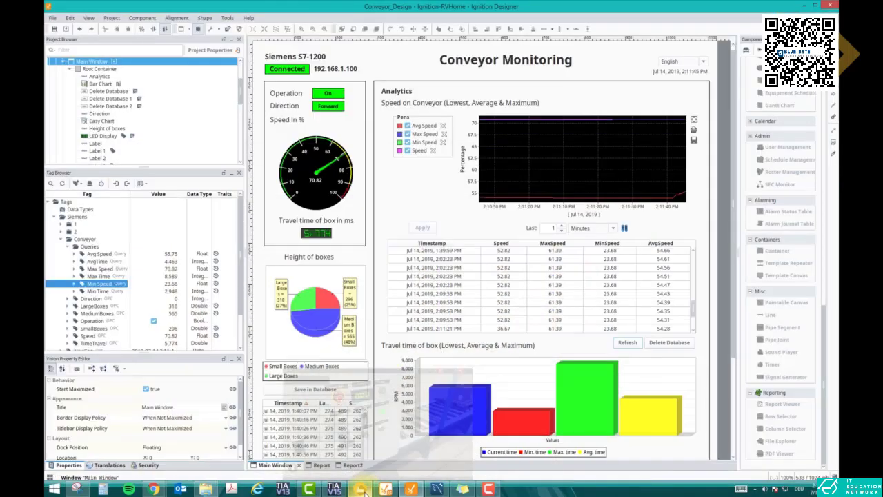
{"action": "left_click_drag", "start_coordinate": [695, 310], "coordinate": [695, 332]}
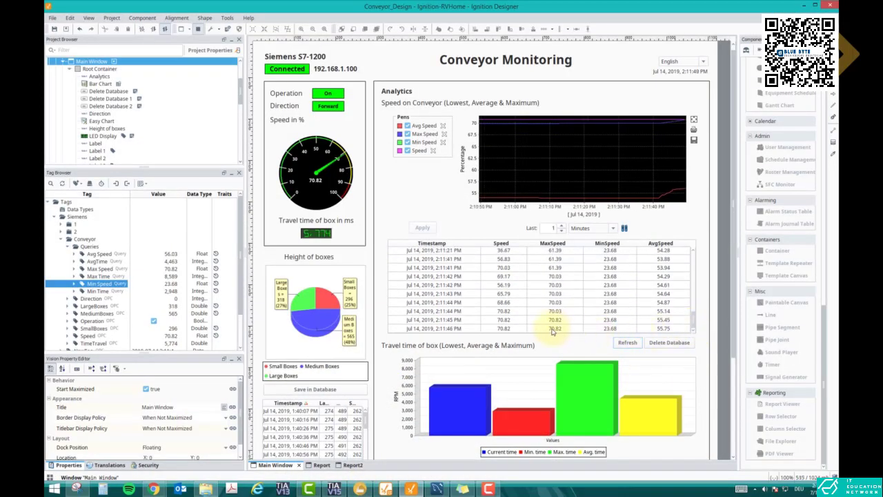
- Check the report in Report2, and review the Boolean Refresh parameter and its default value in the ReportTest report's data setup
{"action": "left_click", "coordinate": [352, 465]}
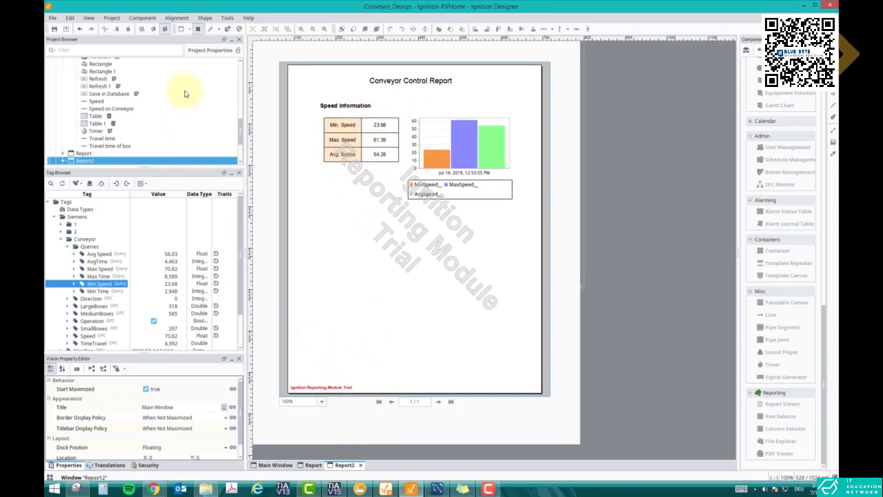
{"action": "left_click_drag", "start_coordinate": [239, 133], "coordinate": [241, 157]}
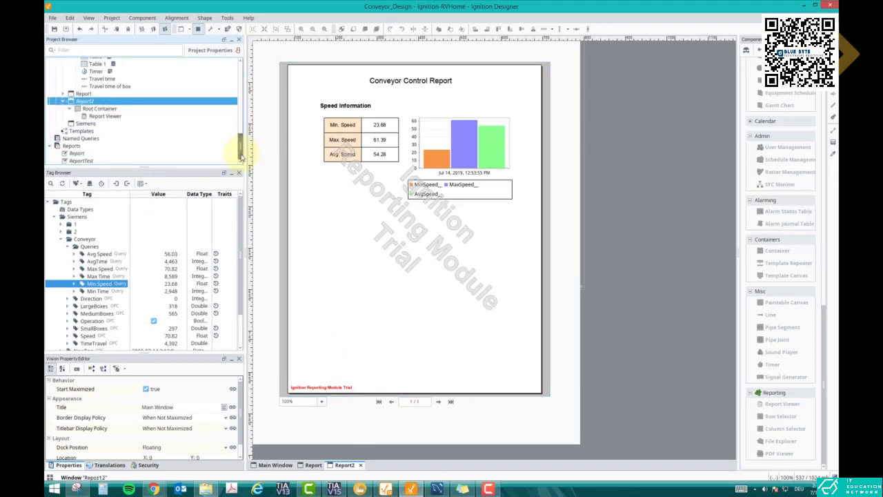
{"action": "double_click", "coordinate": [81, 161]}
{"action": "left_click", "coordinate": [310, 43]}
{"action": "left_click", "coordinate": [238, 86]}
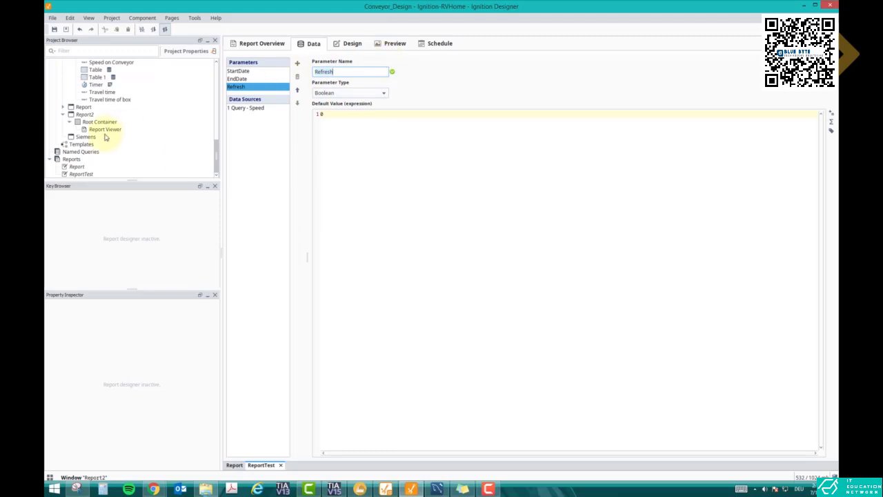
{"action": "left_click", "coordinate": [311, 115]}
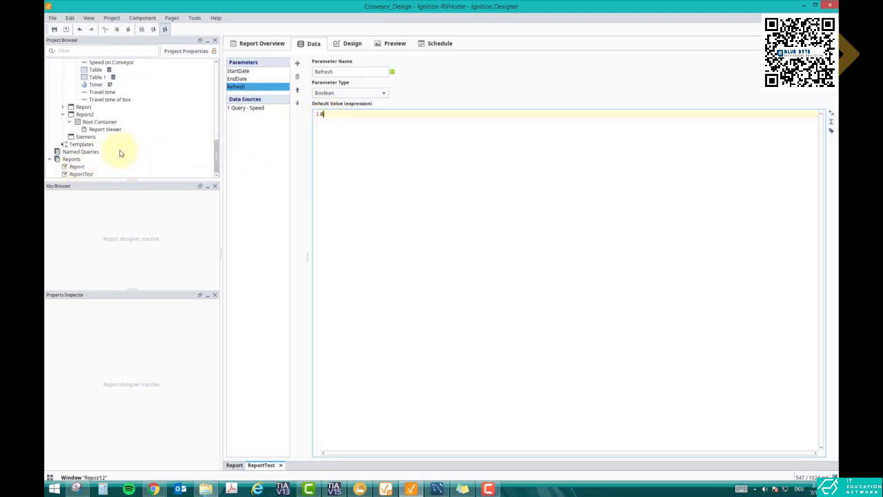
- Return to the Report2 window to check the speed values in the Report Viewer, and leave preview mode
{"action": "left_click", "coordinate": [103, 130]}
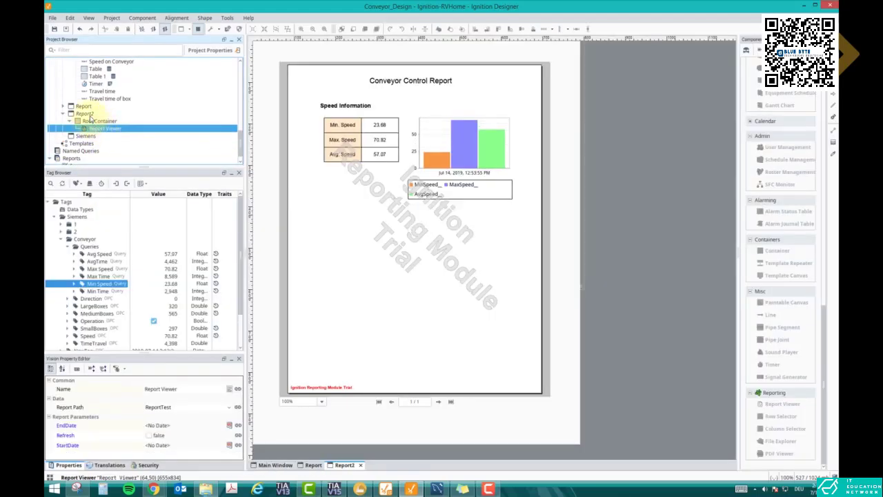
{"action": "left_click", "coordinate": [90, 116]}
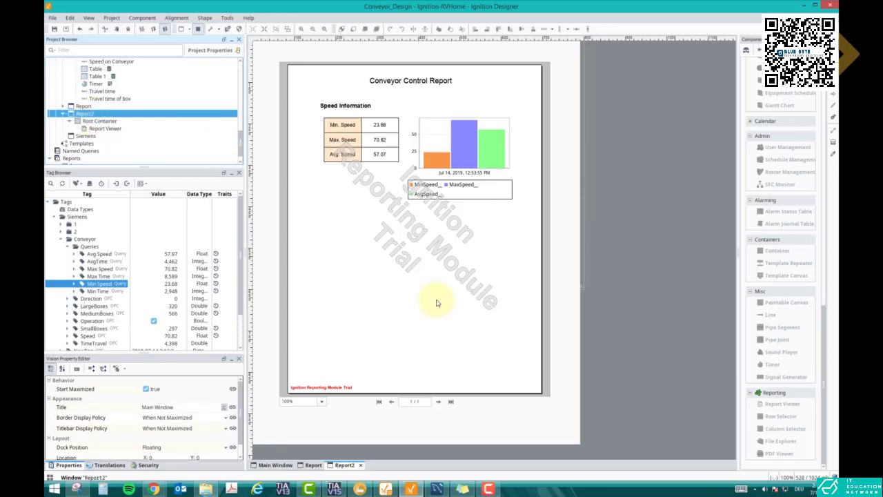
{"action": "left_click", "coordinate": [198, 29]}
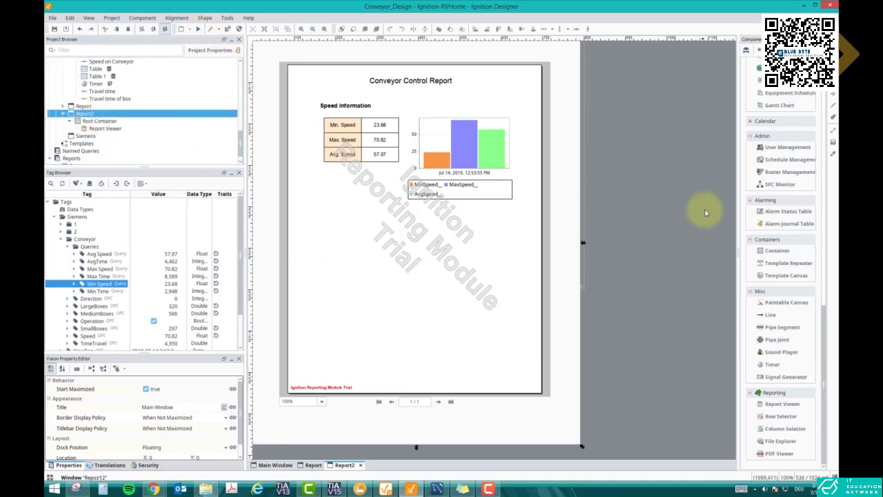
- Add a Button component below the Report Viewer in Report2 and open its name for editing
{"action": "scroll", "coordinate": [767, 247], "scroll_direction": "up", "scroll_amount": 10}
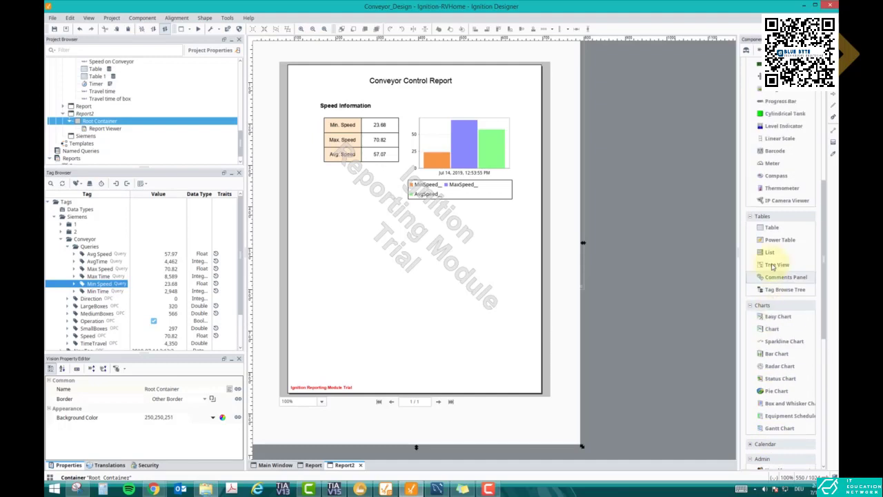
{"action": "scroll", "coordinate": [773, 254], "scroll_direction": "up", "scroll_amount": 8}
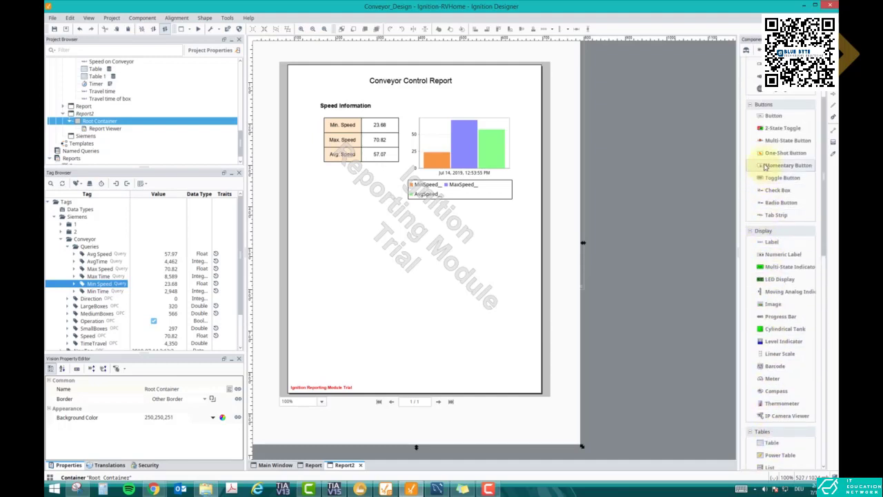
{"action": "left_click_drag", "start_coordinate": [768, 150], "coordinate": [411, 420]}
{"action": "left_click", "coordinate": [176, 393]}
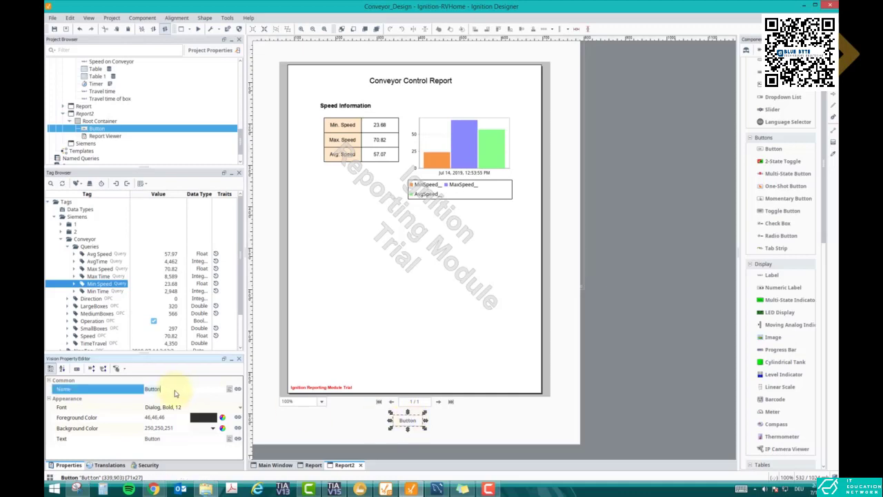